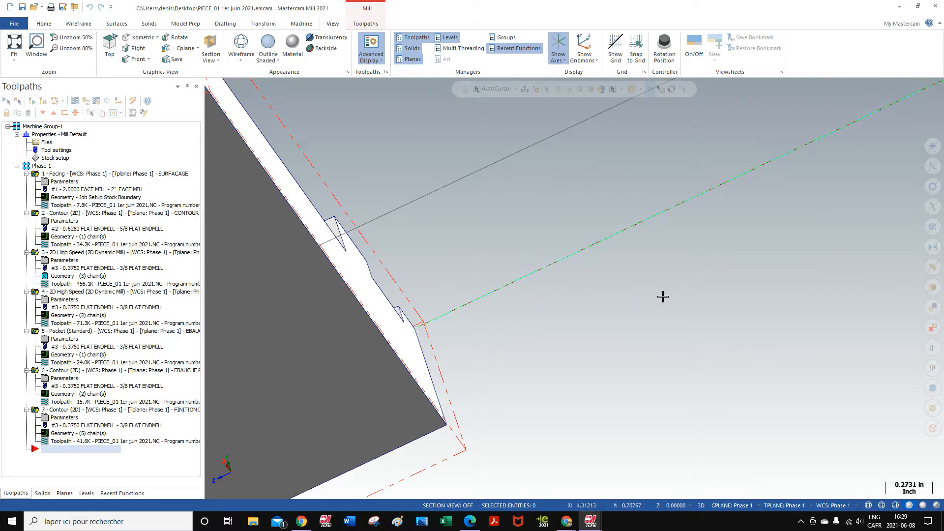
- Show the whole part in the WCS isometric view, fitted to the window and reduced to 80% twice
{"action": "right_click", "coordinate": [632, 298]}
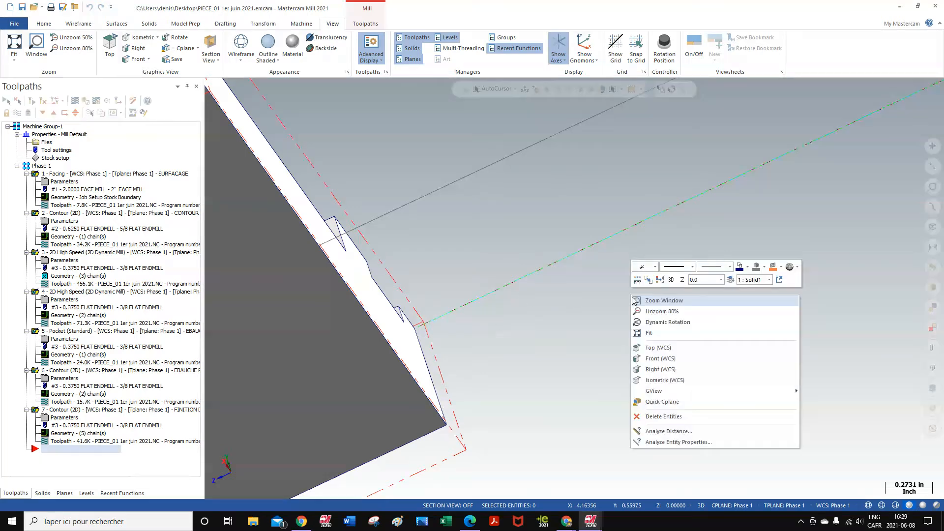
{"action": "left_click", "coordinate": [662, 381]}
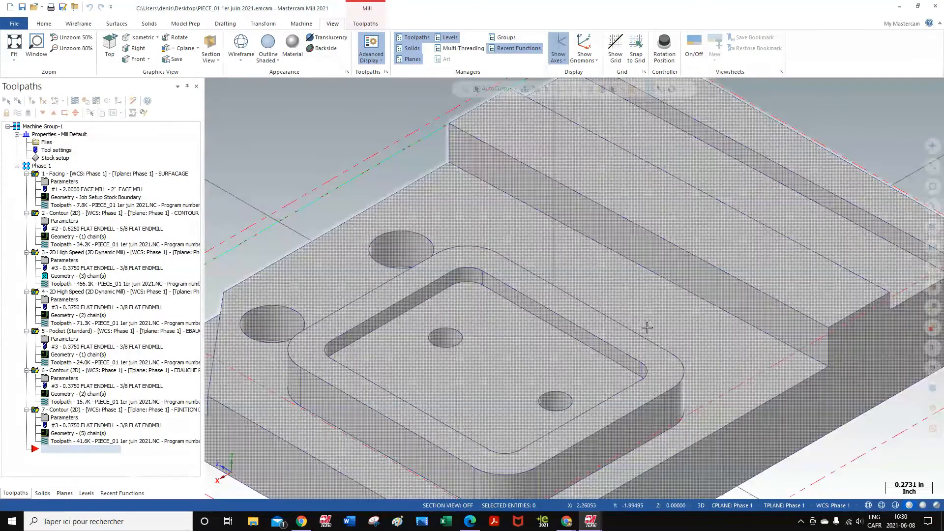
{"action": "right_click", "coordinate": [656, 317]}
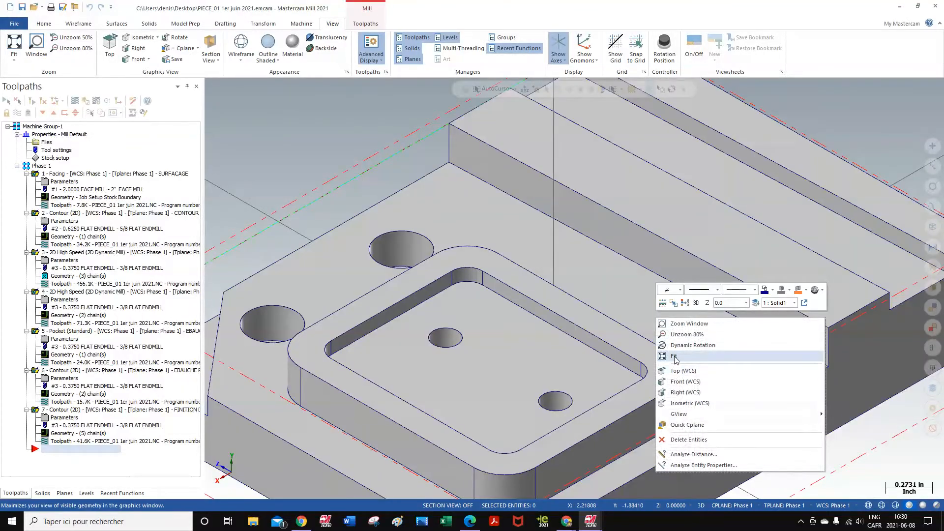
{"action": "left_click", "coordinate": [674, 357]}
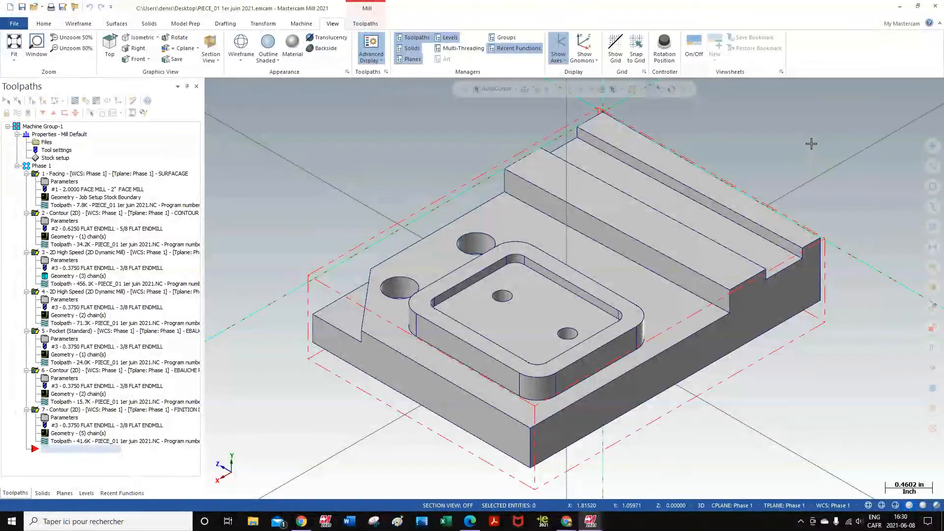
{"action": "right_click", "coordinate": [806, 155]}
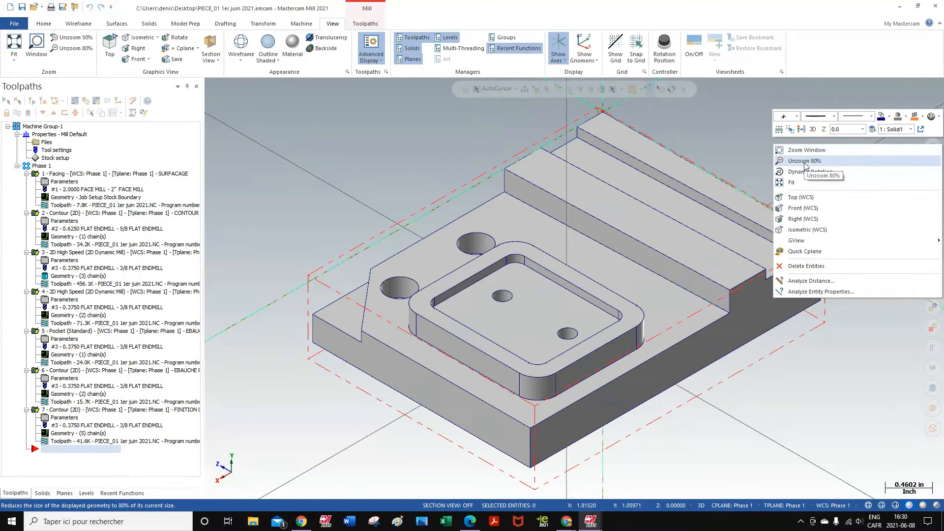
{"action": "left_click", "coordinate": [806, 161]}
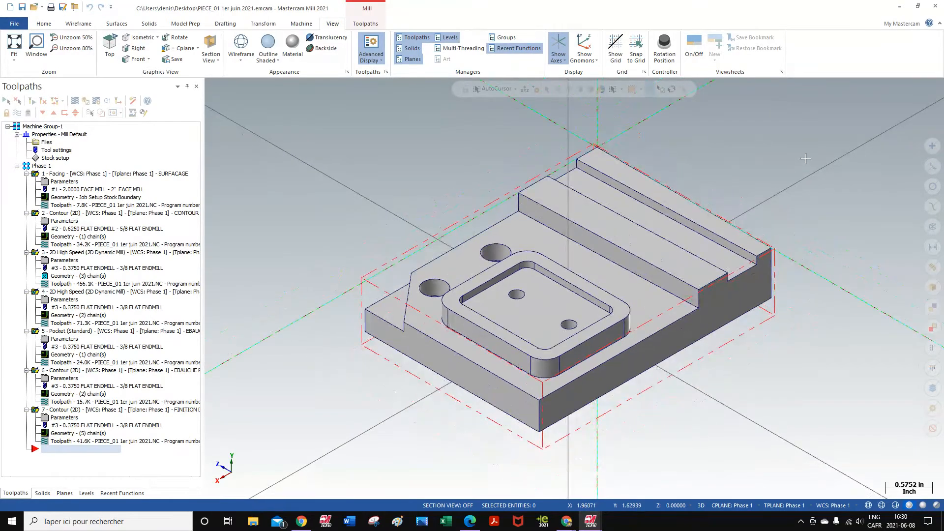
{"action": "right_click", "coordinate": [806, 158]}
{"action": "left_click", "coordinate": [803, 177]}
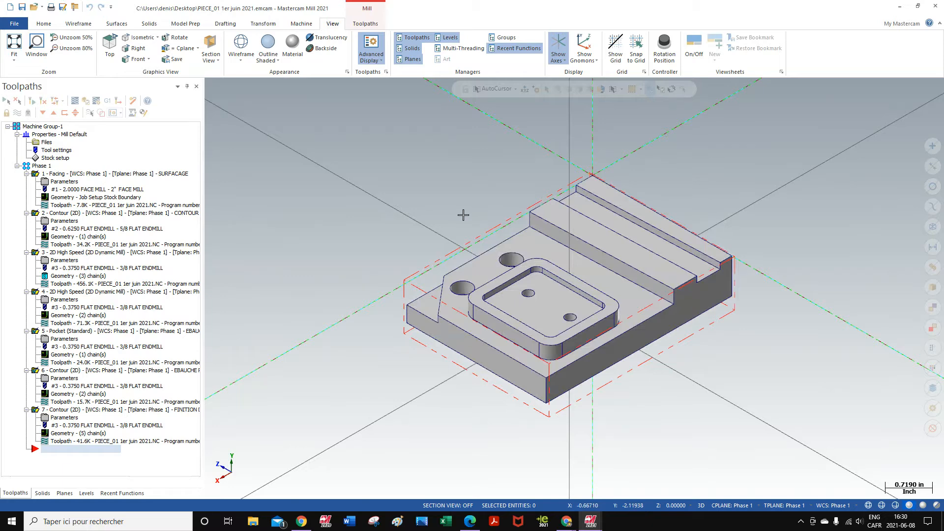
- Examine the two counterbored holes and the two holes in the pocket floor from different angles
{"action": "middle_click_drag", "start_coordinate": [462, 213], "coordinate": [467, 252]}
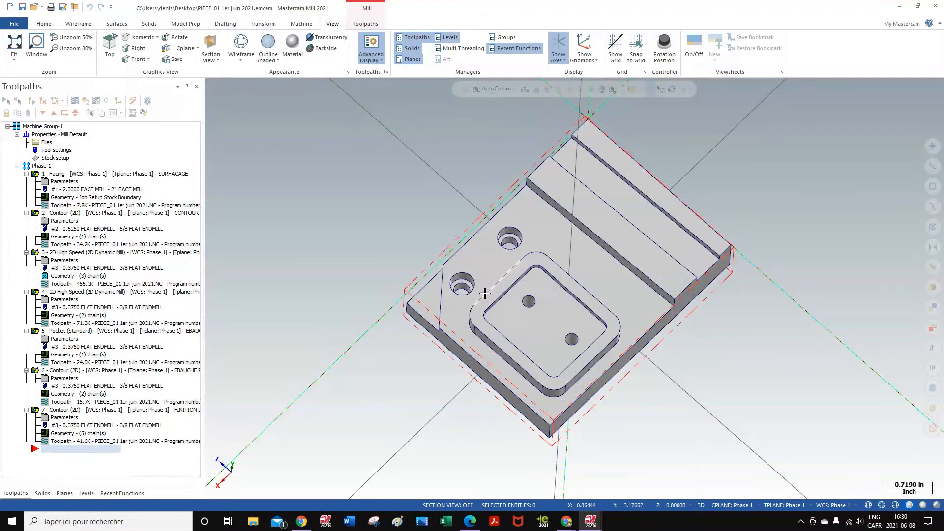
{"action": "middle_click_drag", "start_coordinate": [452, 228], "coordinate": [446, 195]}
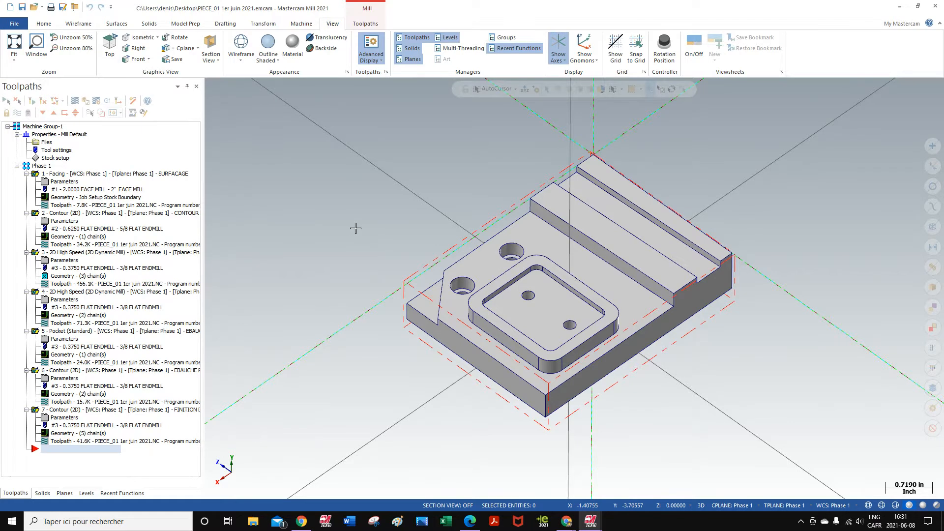
{"action": "scroll", "coordinate": [354, 229], "scroll_direction": "up", "scroll_amount": 1}
{"action": "scroll", "coordinate": [800, 236], "scroll_direction": "up", "scroll_amount": 2}
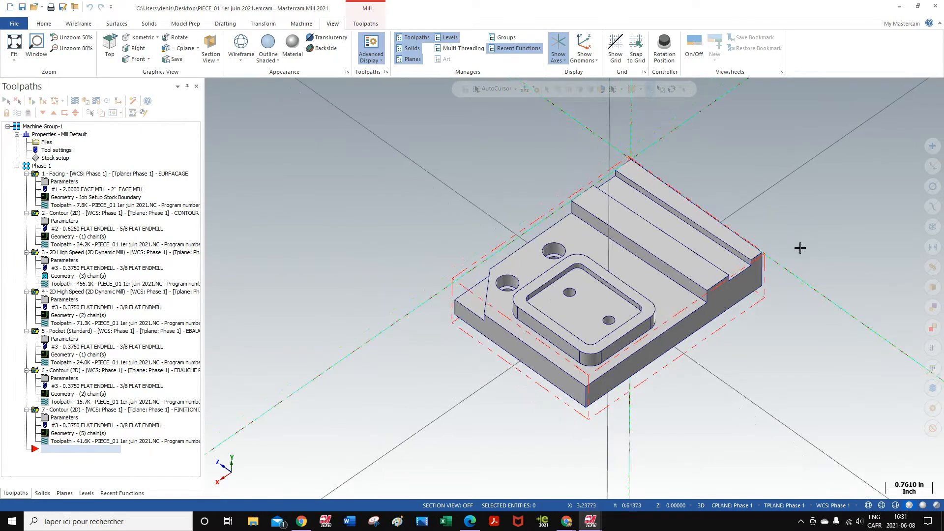
{"action": "scroll", "coordinate": [797, 265], "scroll_direction": "up", "scroll_amount": 1}
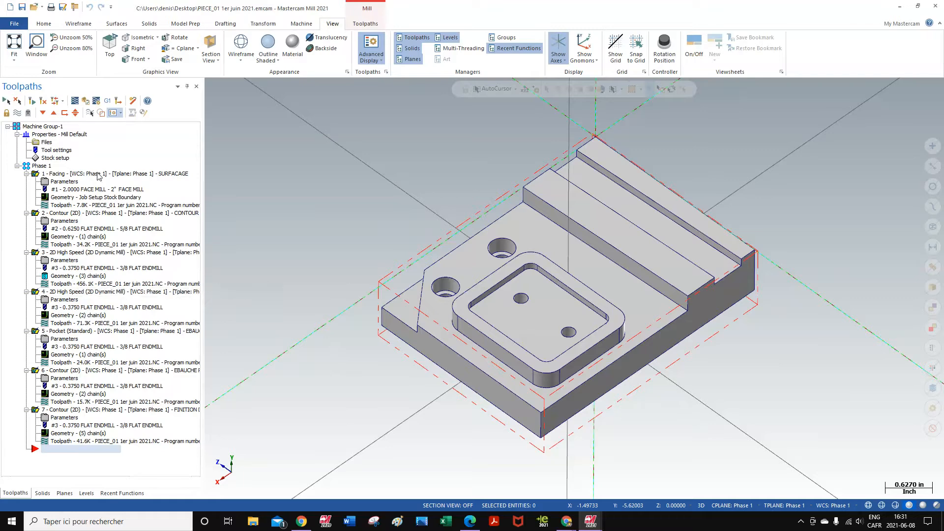
- Create a drill toolpath on the two small holes in the pocket floor and the two larger holes beside the pocket
{"action": "left_click", "coordinate": [302, 25]}
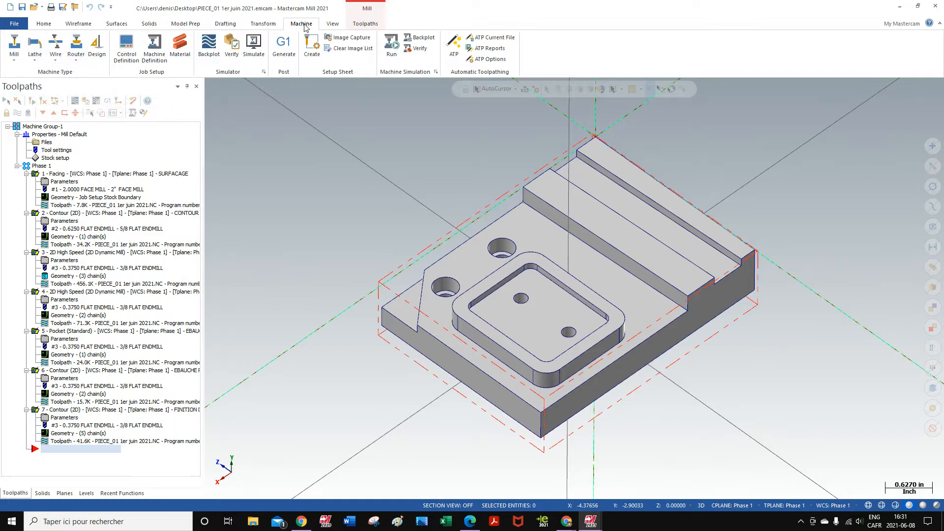
{"action": "left_click", "coordinate": [367, 25]}
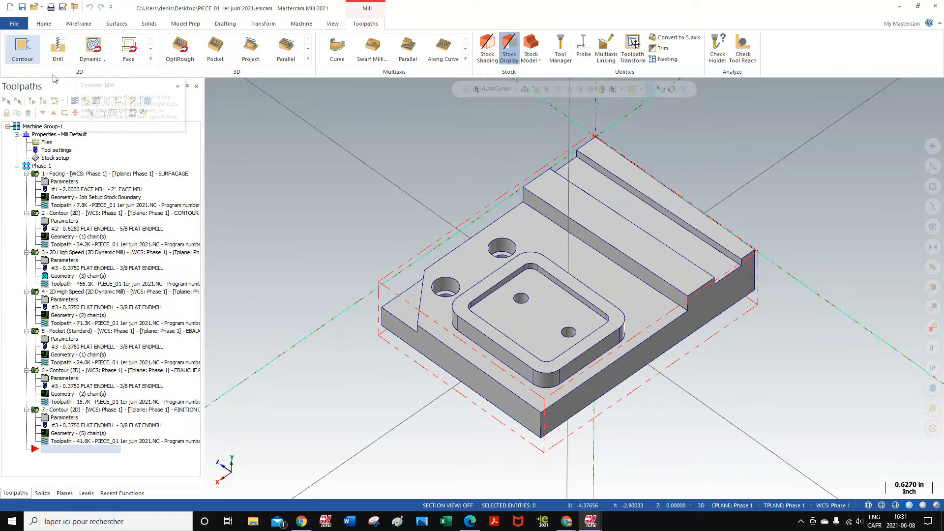
{"action": "left_click", "coordinate": [58, 54]}
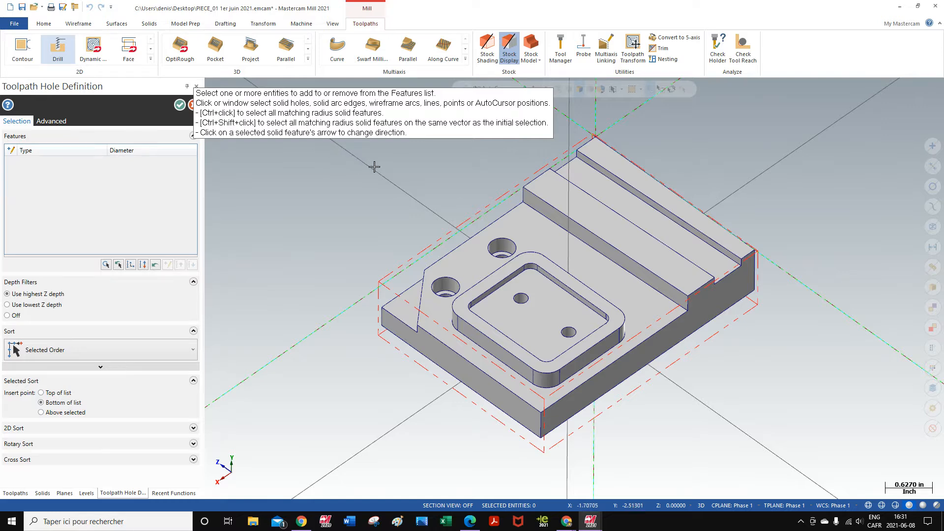
{"action": "mouse_move", "coordinate": [361, 207]}
{"action": "middle_mouse_down"}
{"action": "mouse_move", "coordinate": [359, 186]}
{"action": "mouse_move", "coordinate": [369, 199]}
{"action": "middle_mouse_up"}
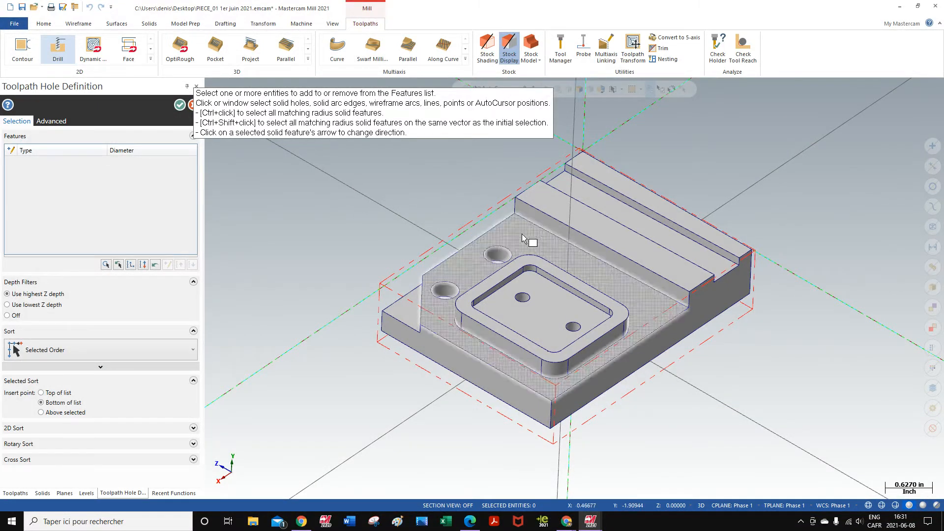
{"action": "left_click", "coordinate": [573, 329]}
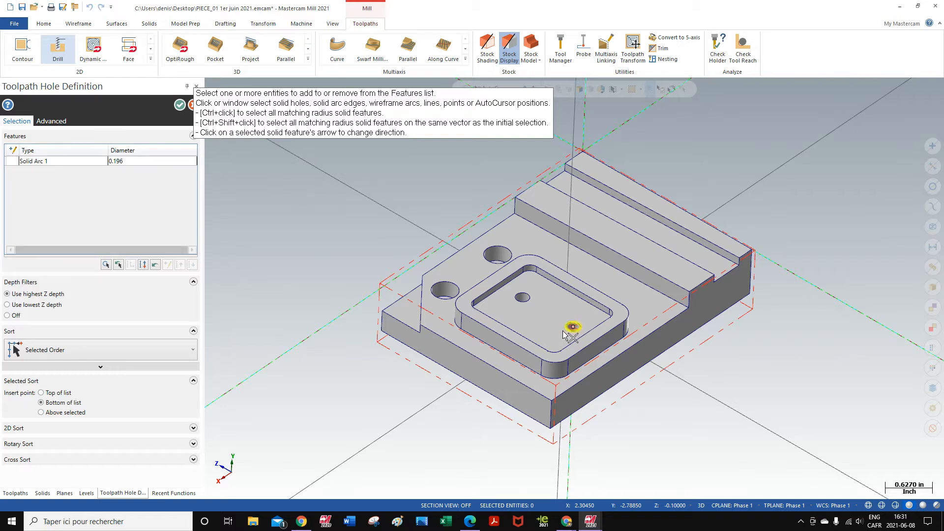
{"action": "left_click", "coordinate": [523, 302]}
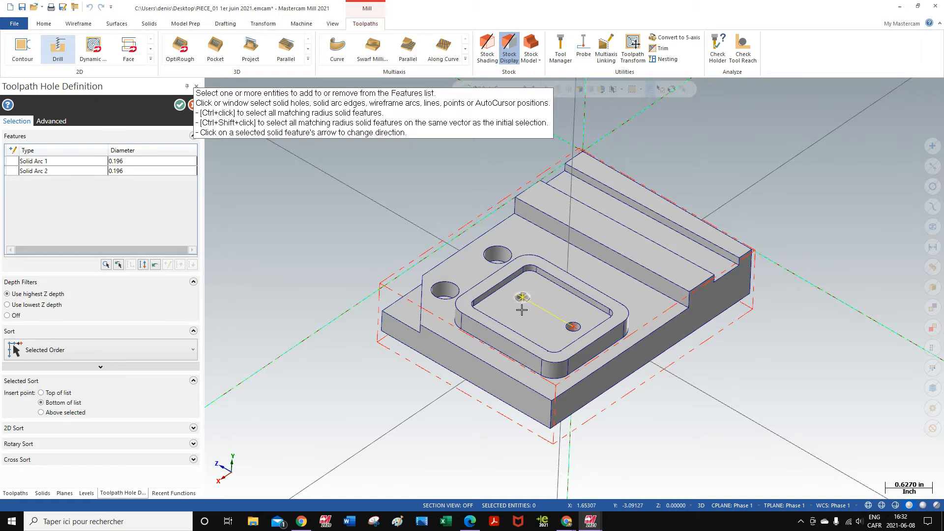
{"action": "left_click", "coordinate": [486, 262]}
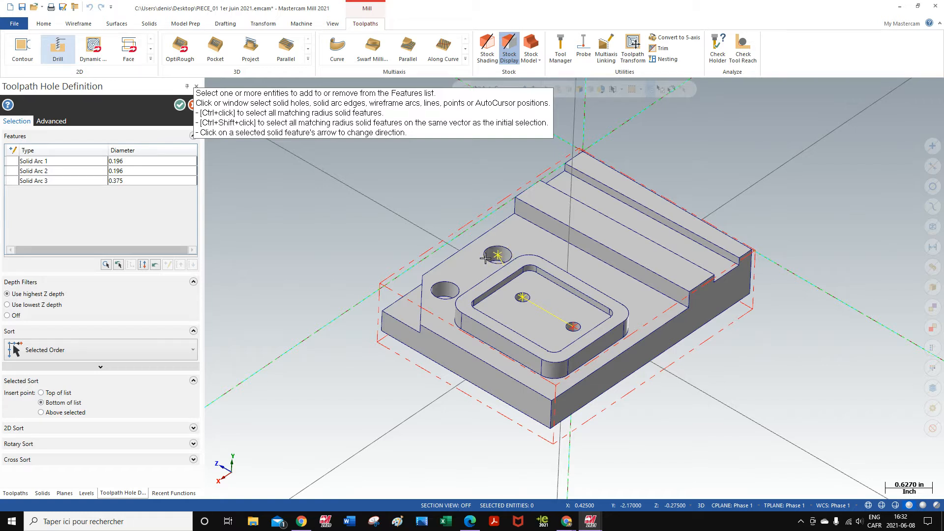
{"action": "left_click", "coordinate": [454, 287]}
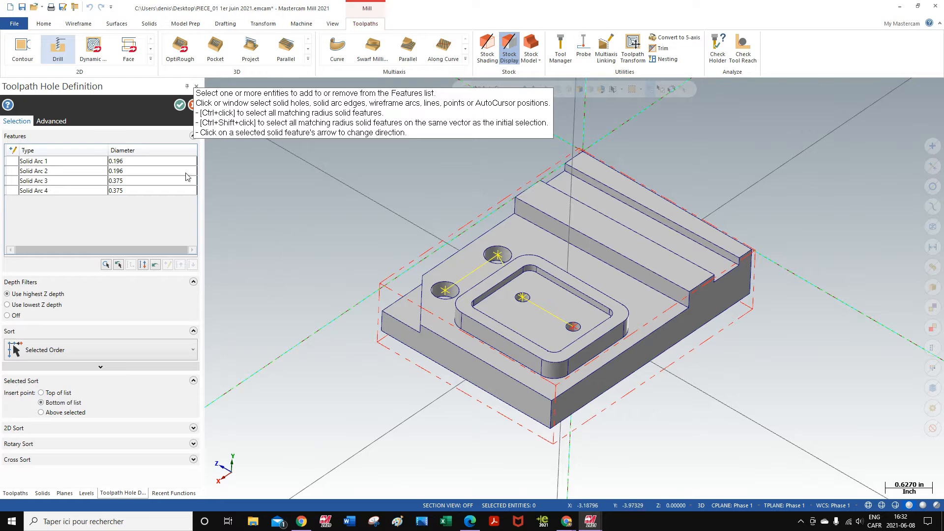
{"action": "left_click", "coordinate": [179, 105]}
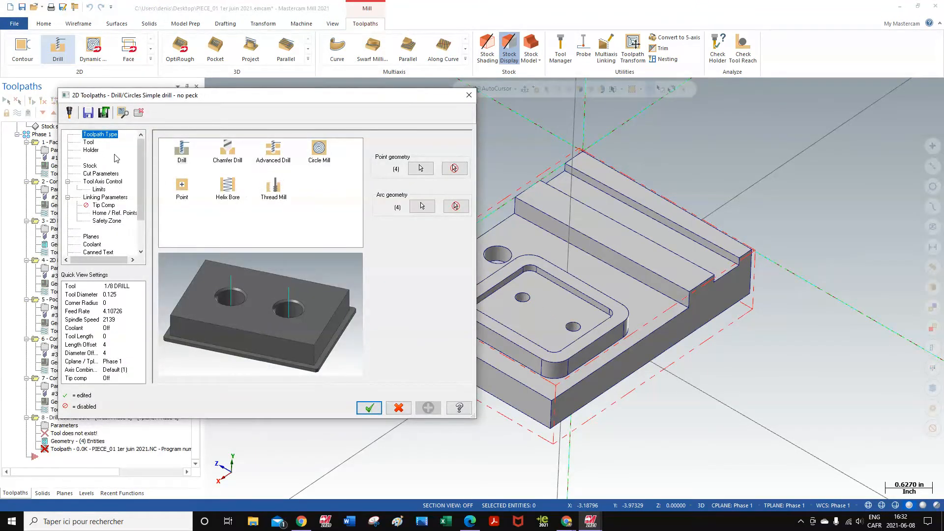
- Filter the tool library for the drill operation to chamfer mills only, with a tool diameter equal to 0.5
{"action": "left_click", "coordinate": [89, 144]}
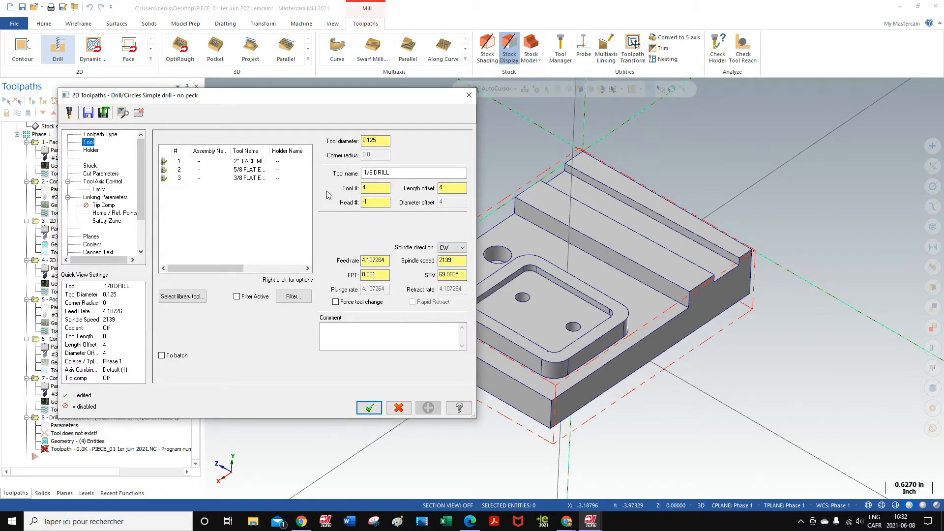
{"action": "left_click", "coordinate": [185, 296]}
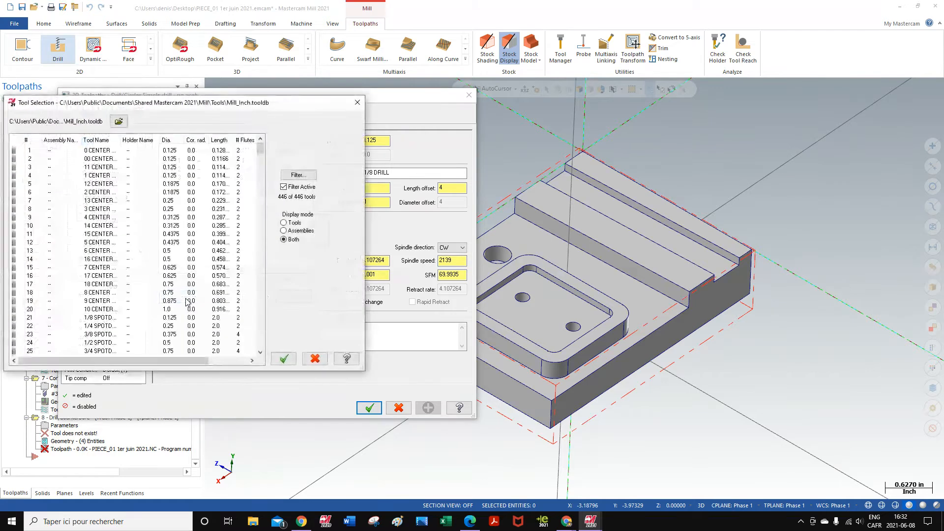
{"action": "left_click", "coordinate": [285, 176]}
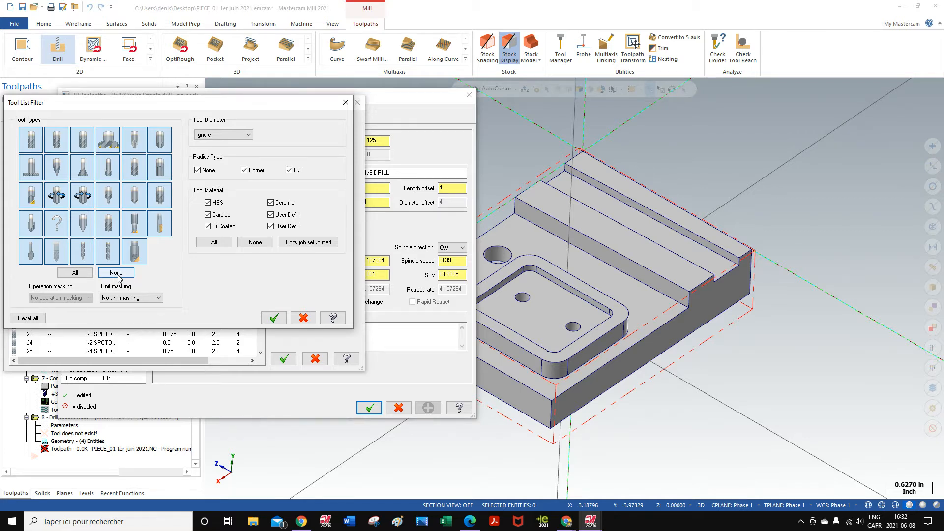
{"action": "left_click", "coordinate": [118, 274]}
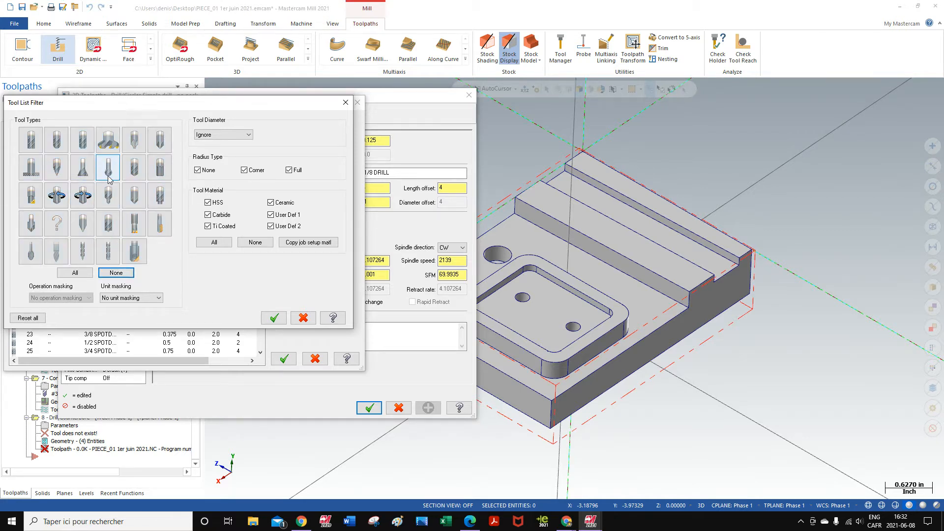
{"action": "left_click", "coordinate": [161, 141]}
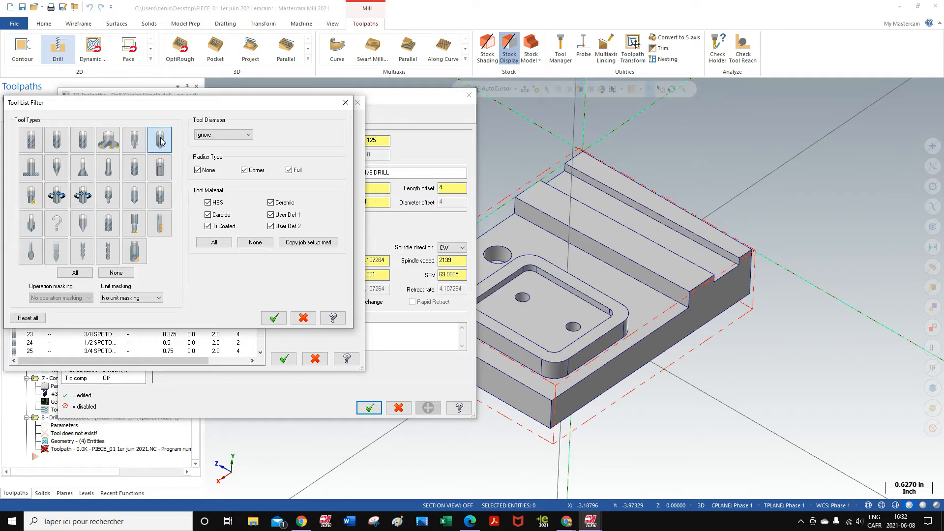
{"action": "left_click", "coordinate": [249, 138]}
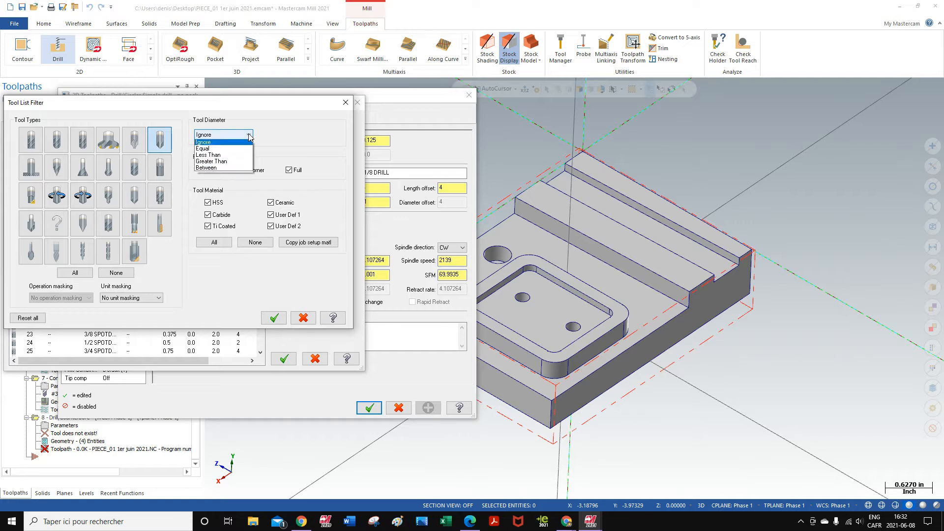
{"action": "left_click", "coordinate": [218, 150]}
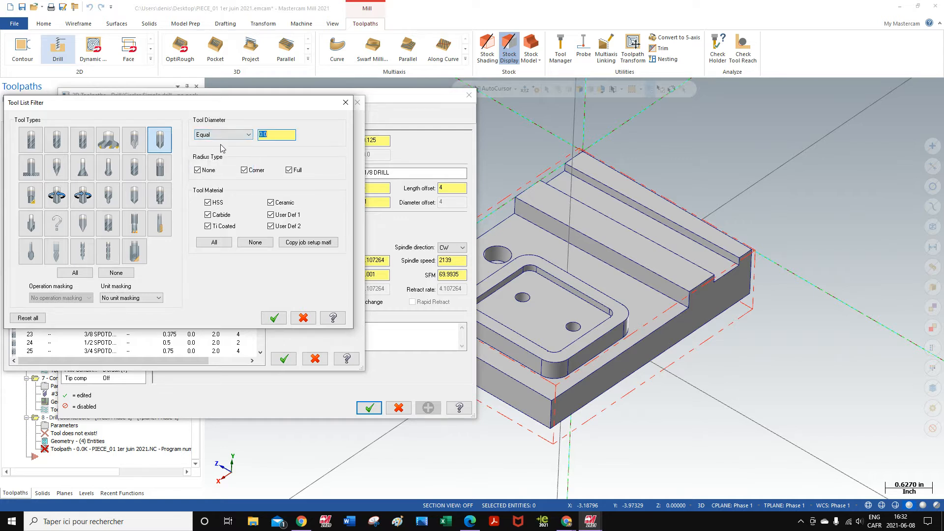
{"action": "type", "text": "0"}
{"action": "left_click", "coordinate": [273, 318]}
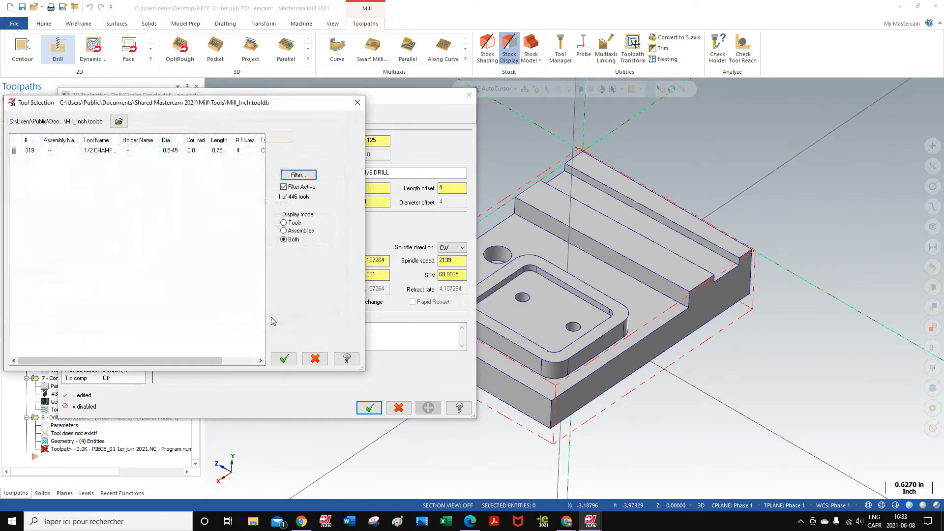
- Assign the 1/2 chamfer mill from the tool library to the drill operation
{"action": "left_click", "coordinate": [98, 154]}
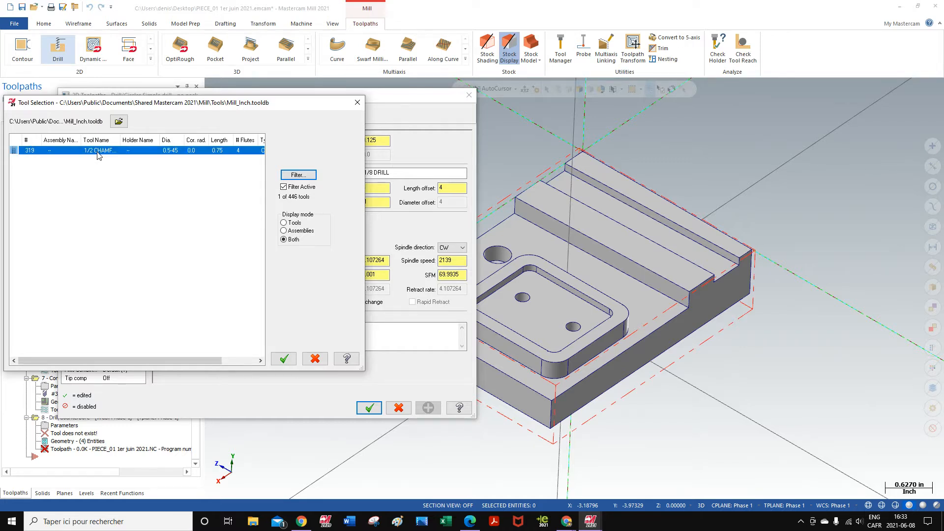
{"action": "left_click", "coordinate": [285, 360]}
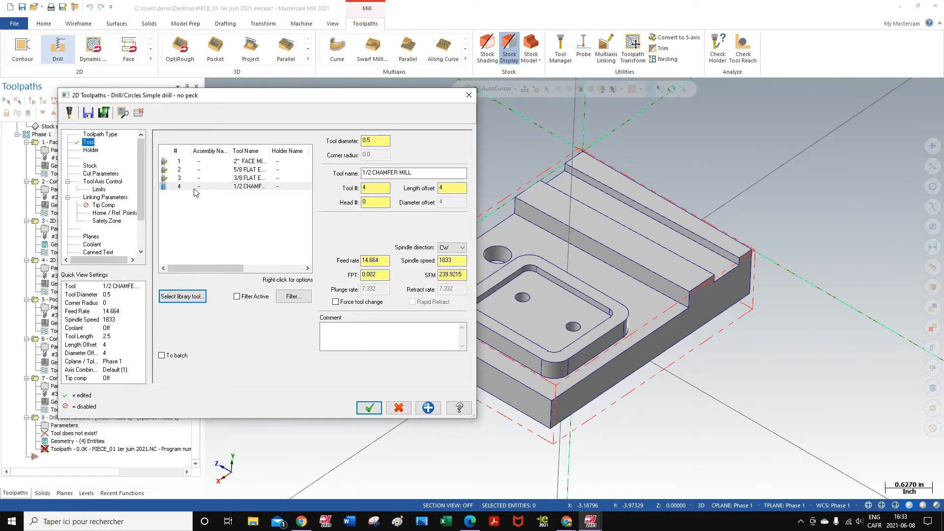
{"action": "left_click", "coordinate": [367, 188]}
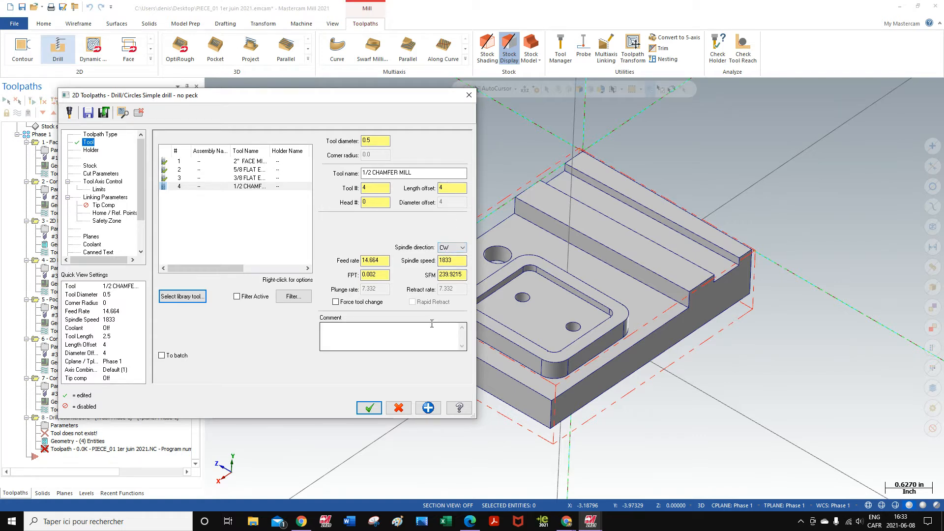
- Enter the drill operation's comment as "CENTRER LES TROUS"
{"action": "left_click", "coordinate": [335, 332]}
{"action": "type", "text": "CE"}
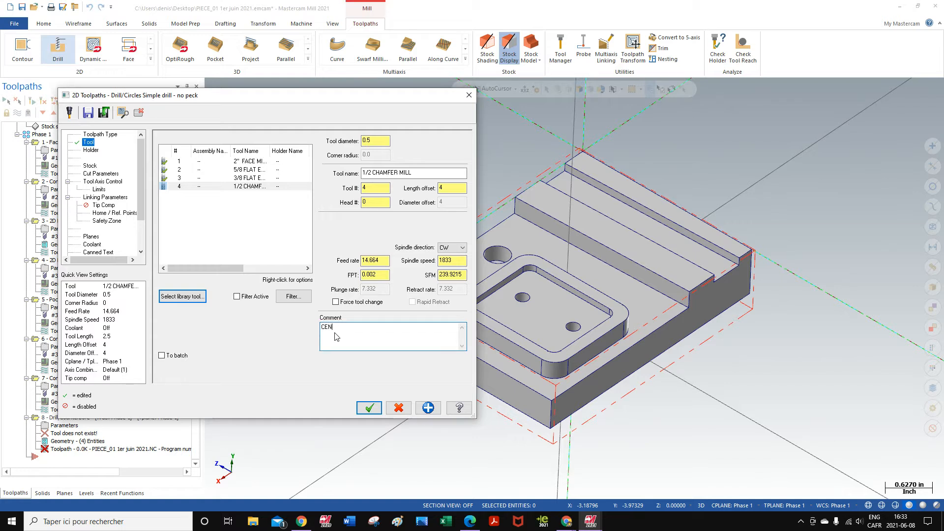
{"action": "type", "text": "NTRER LES TROUS"}
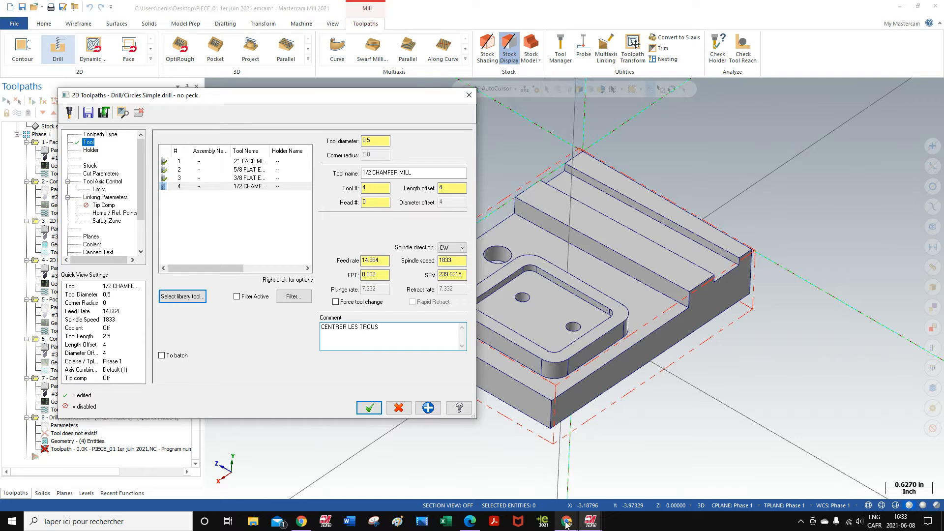
- Switch to the Google Docs cutting-speed table, look up the 1/2 90° centring mill's R.P.M. and feed, and return to Mastercam
{"action": "mouse_move", "coordinate": [566, 521]}
{"action": "left_click", "coordinate": [604, 494]}
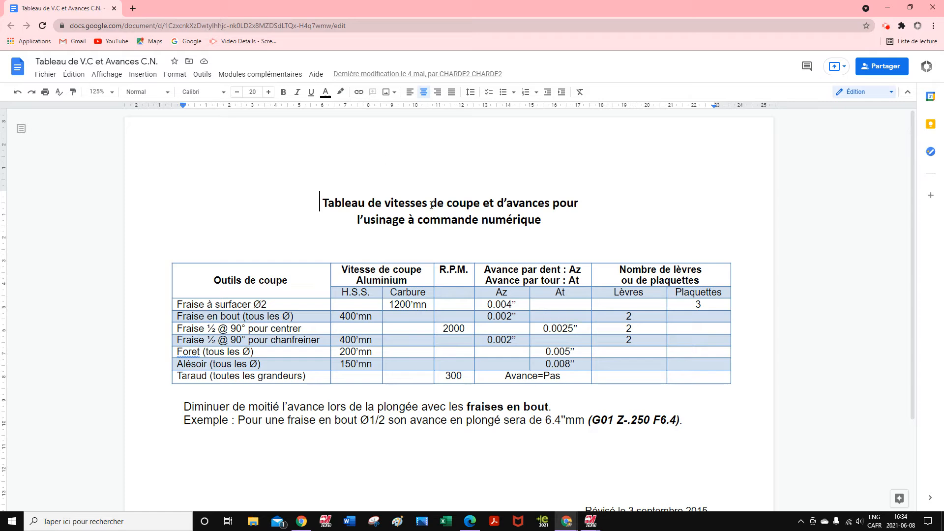
{"action": "left_click", "coordinate": [889, 7]}
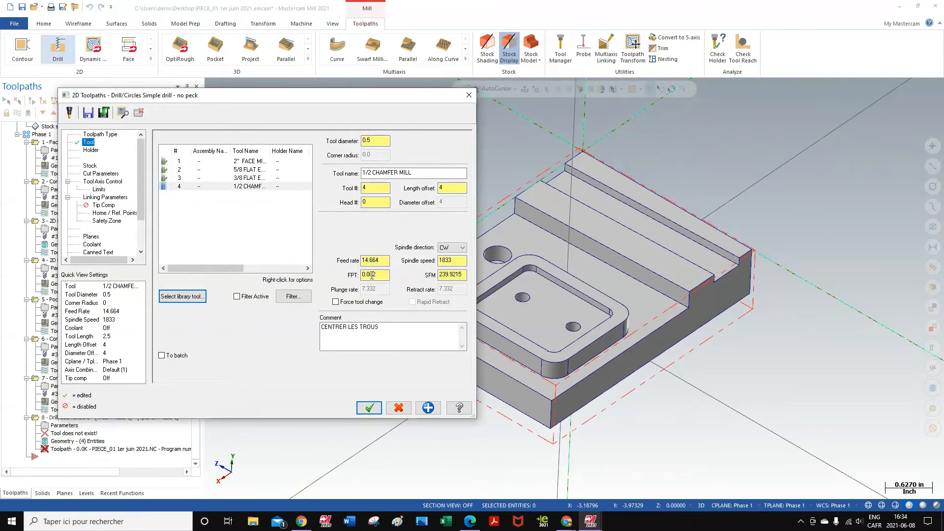
- Set the 1/2 chamfer mill's spindle speed to 2000 and its feed per tooth to 0.0025
{"action": "double_click", "coordinate": [446, 261]}
{"action": "type", "text": "2000"}
{"action": "key", "text": "Return"}
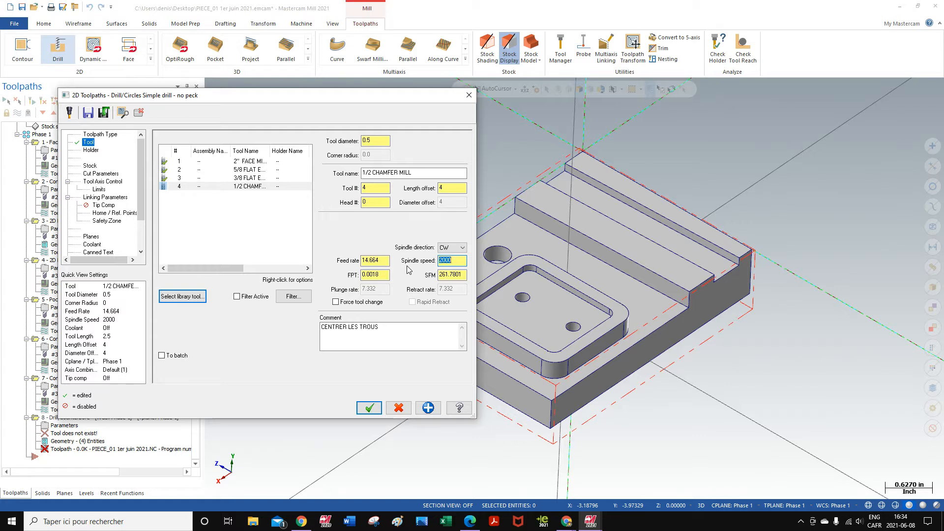
{"action": "left_click", "coordinate": [380, 276]}
{"action": "type", "text": "25"}
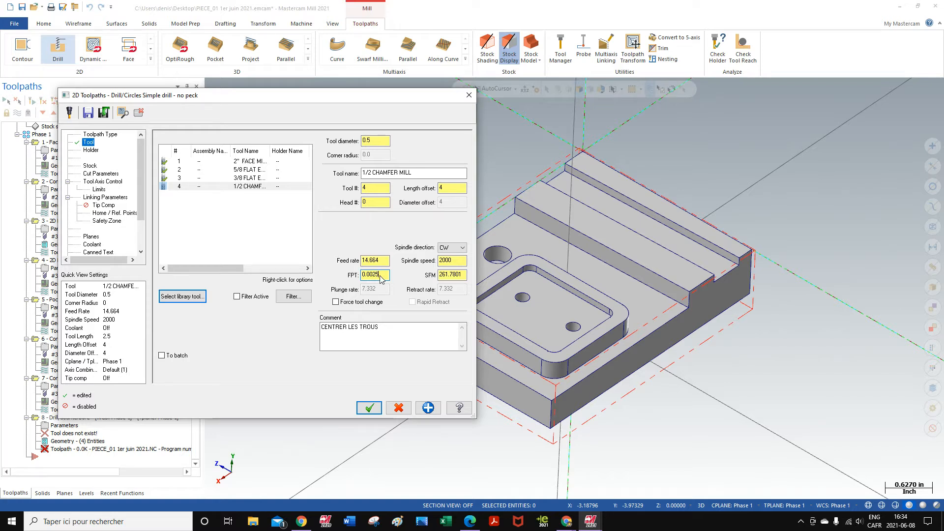
{"action": "key", "text": "Return"}
- Set the drill operation's cut parameters to the Drill/Counterbore cycle with a dwell of 0.1
{"action": "left_click", "coordinate": [90, 175]}
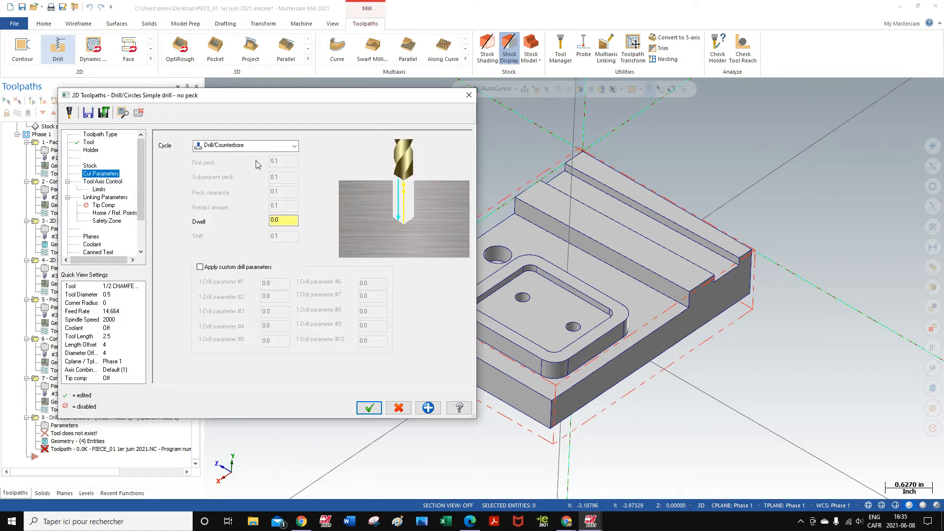
{"action": "left_click", "coordinate": [294, 147]}
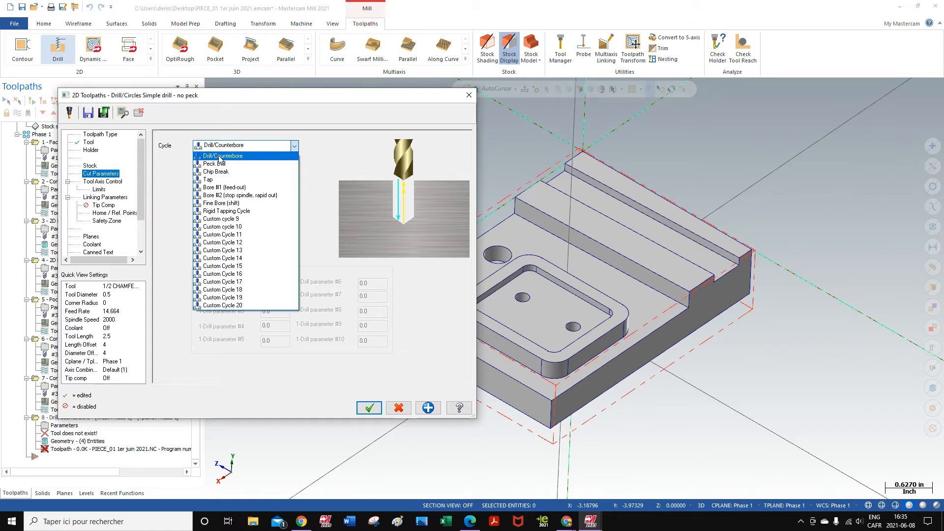
{"action": "left_click", "coordinate": [220, 156]}
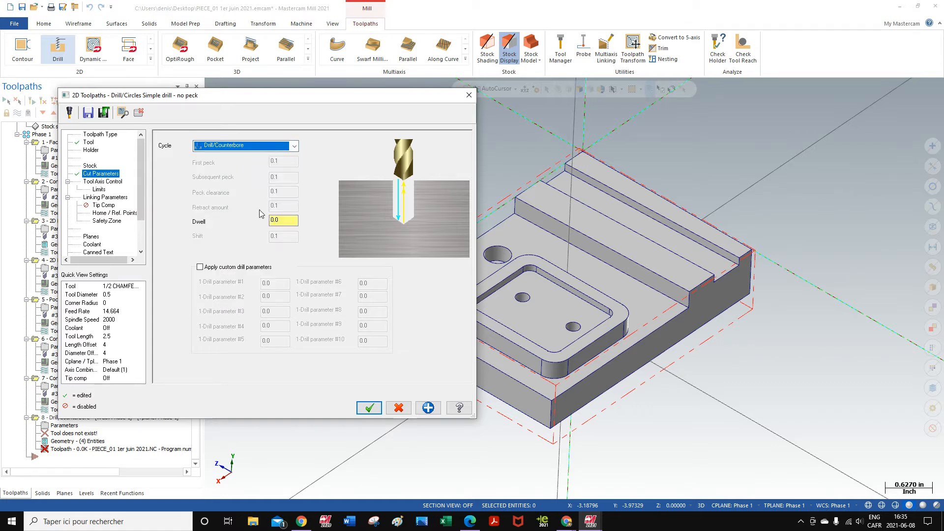
{"action": "left_click", "coordinate": [285, 220]}
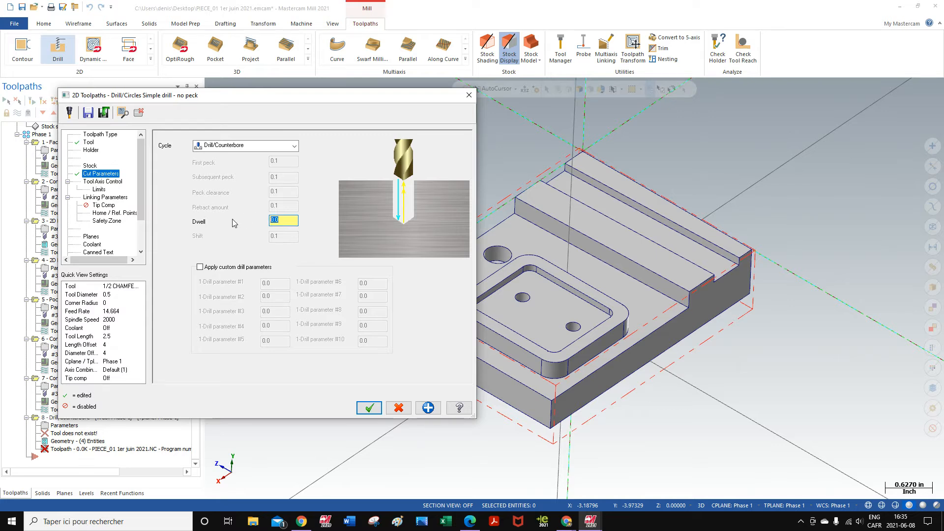
{"action": "type", "text": "0.5"}
{"action": "key", "text": "BackSpace"}
{"action": "type", "text": "1"}
- Enable an absolute clearance of 2.0 used only at the operation's start and end, and set the incremental drilling depth to -0.125
{"action": "left_click", "coordinate": [107, 197]}
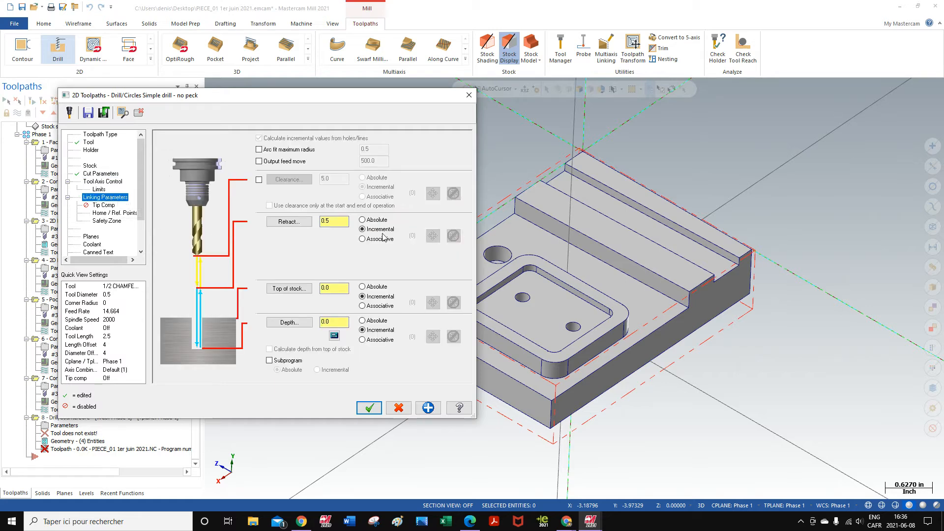
{"action": "left_click", "coordinate": [259, 180]}
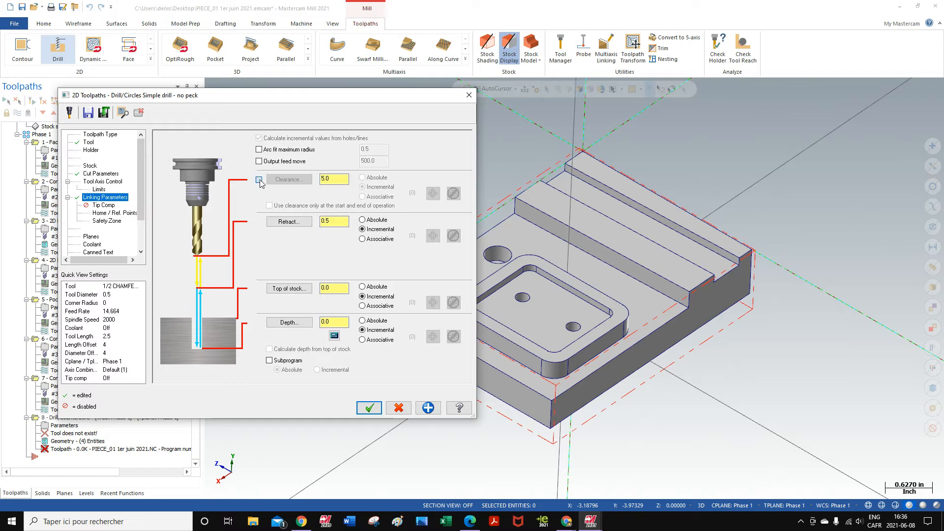
{"action": "double_click", "coordinate": [334, 180]}
{"action": "type", "text": "2"}
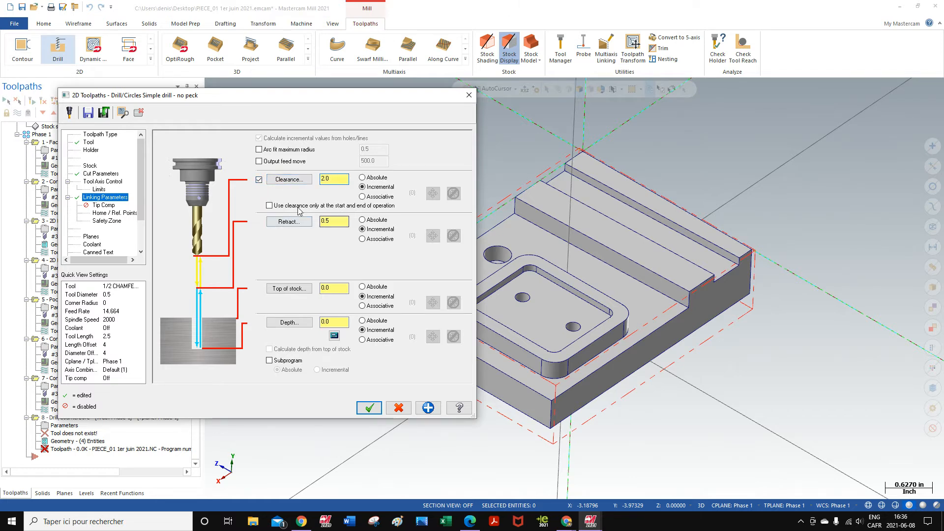
{"action": "left_click", "coordinate": [363, 178]}
{"action": "left_click", "coordinate": [270, 206]}
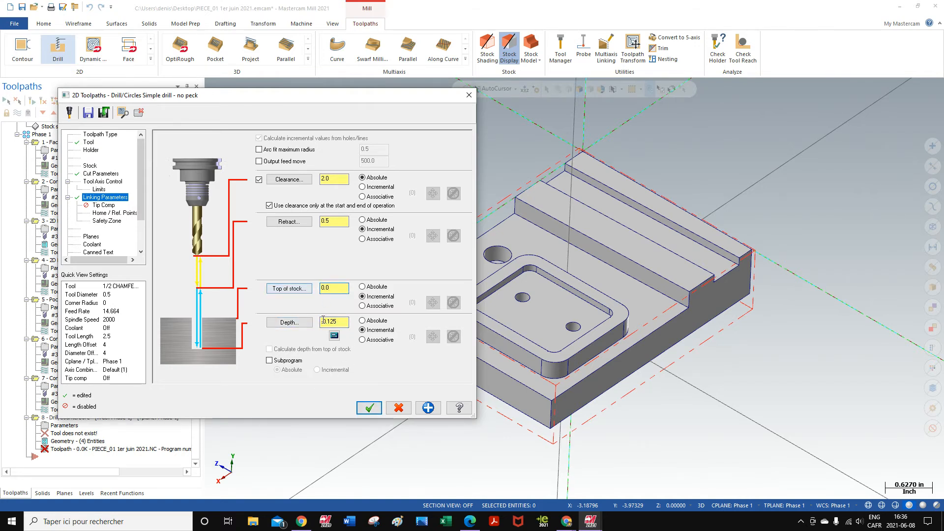
- Turn on flood coolant for the drill operation and accept its parameters to generate the toolpath
{"action": "scroll", "coordinate": [117, 225], "scroll_direction": "down", "scroll_amount": 1}
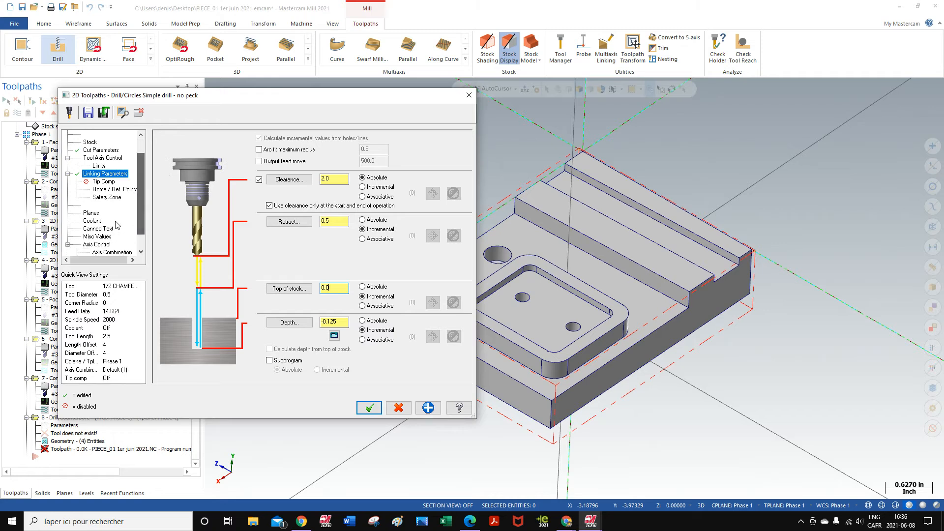
{"action": "left_click", "coordinate": [92, 221]}
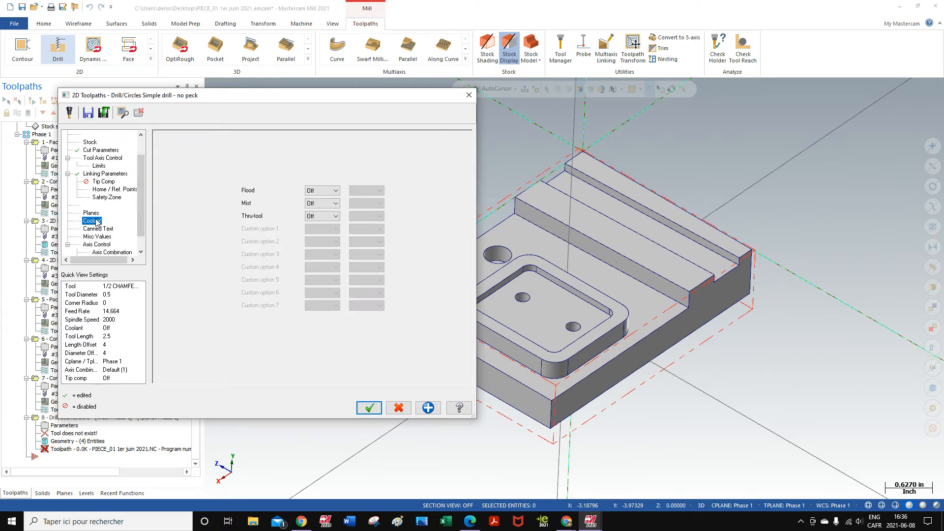
{"action": "left_click", "coordinate": [337, 191]}
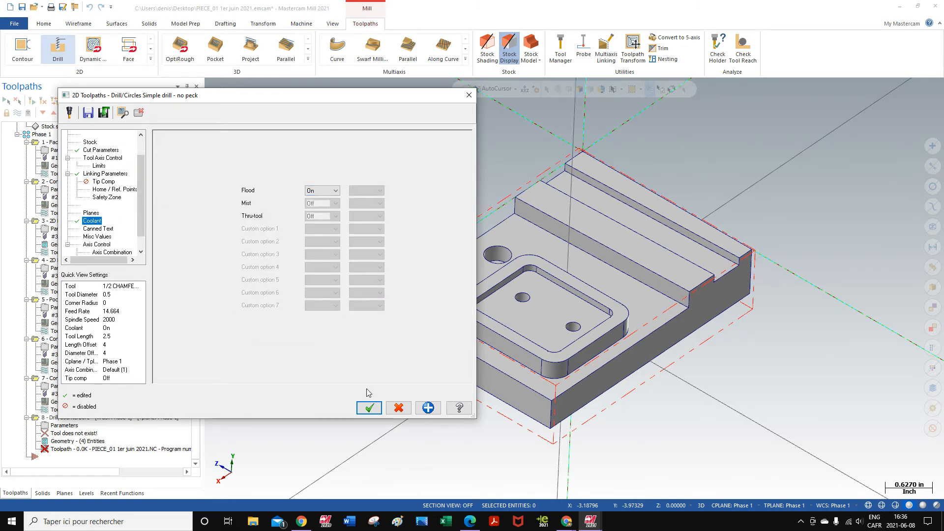
{"action": "left_click", "coordinate": [369, 409]}
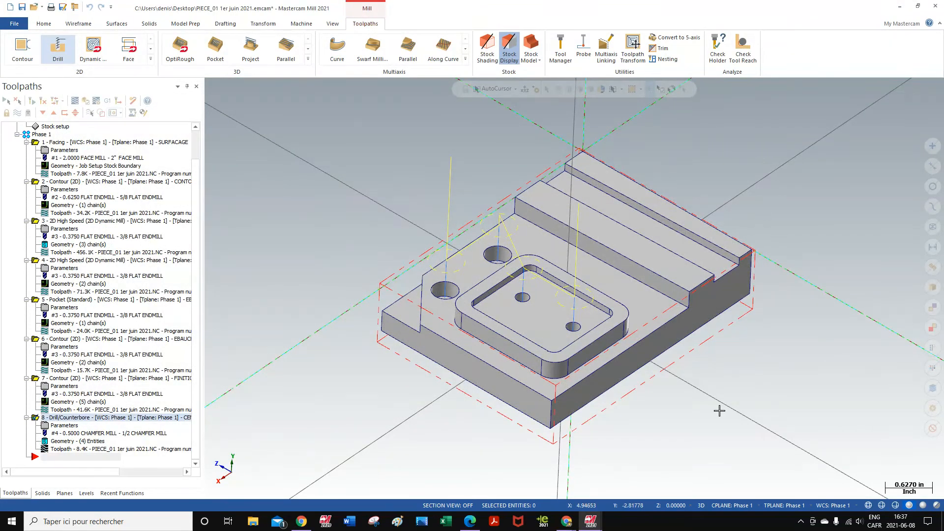
- Backplot the Drill/Counterbore toolpath on the shaded model and examine the tool's moves between the four holes
{"action": "middle_click_drag", "start_coordinate": [719, 411], "coordinate": [398, 382]}
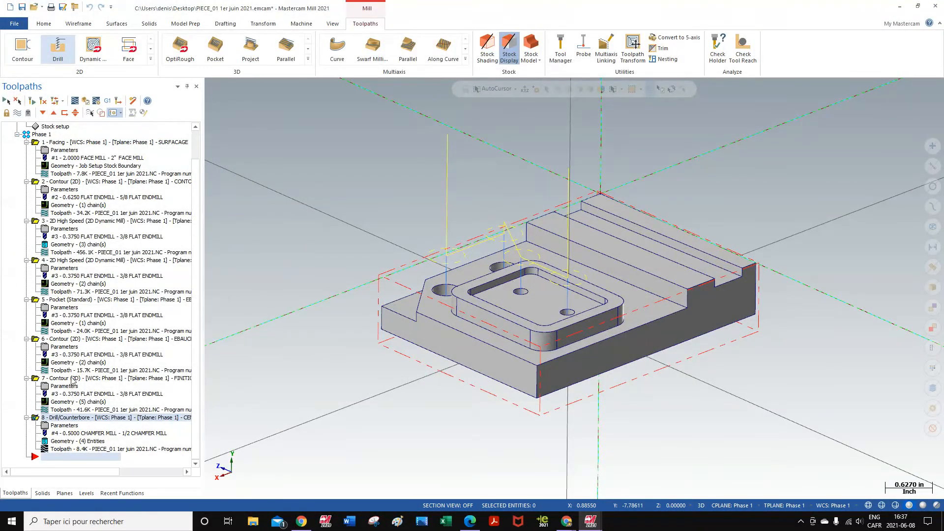
{"action": "left_click", "coordinate": [57, 449]}
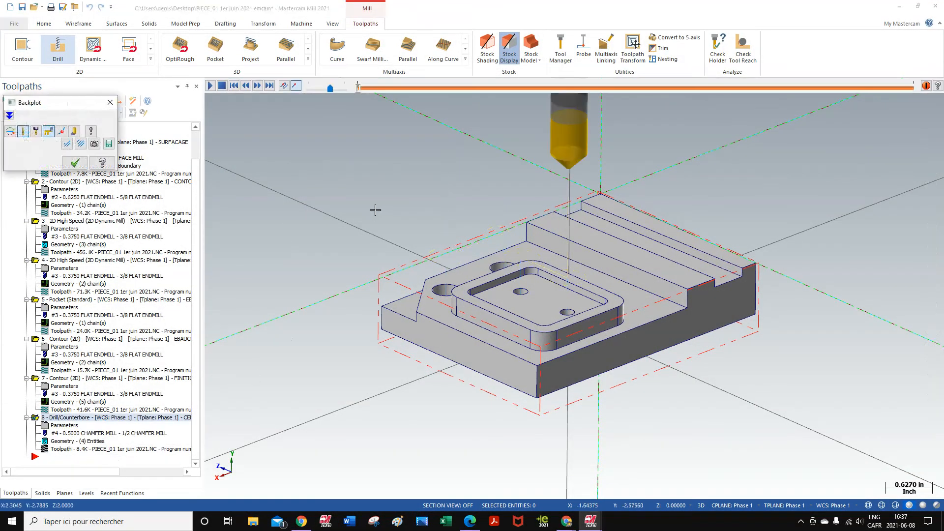
{"action": "left_click", "coordinate": [210, 85]}
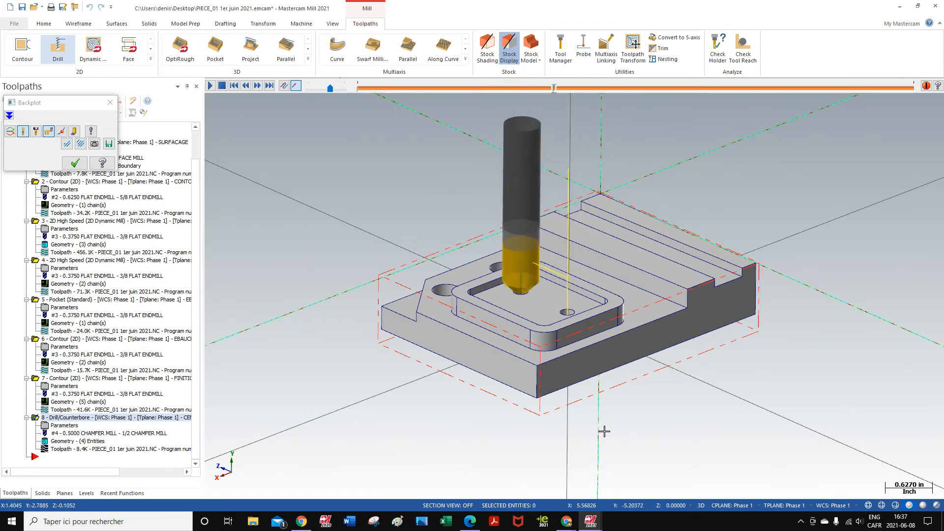
{"action": "middle_click_drag", "start_coordinate": [608, 419], "coordinate": [661, 427]}
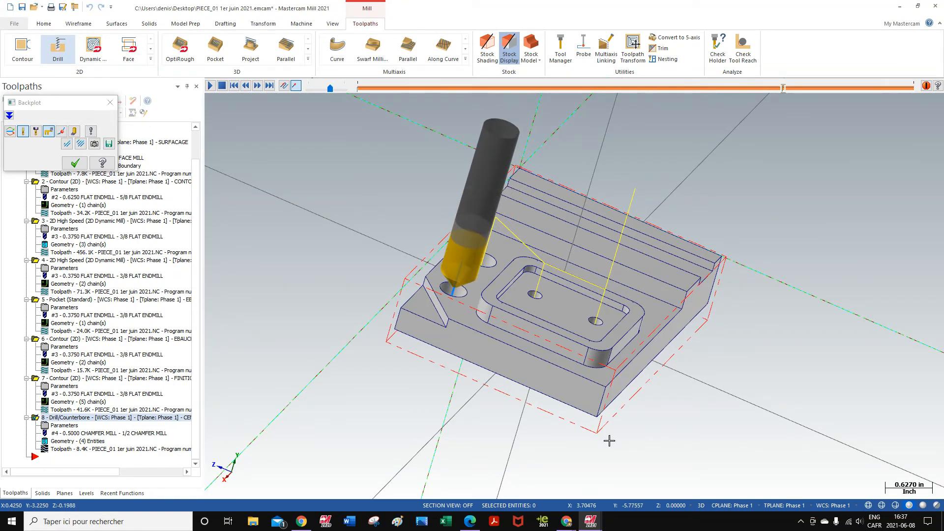
{"action": "middle_click_drag", "start_coordinate": [716, 434], "coordinate": [574, 433]}
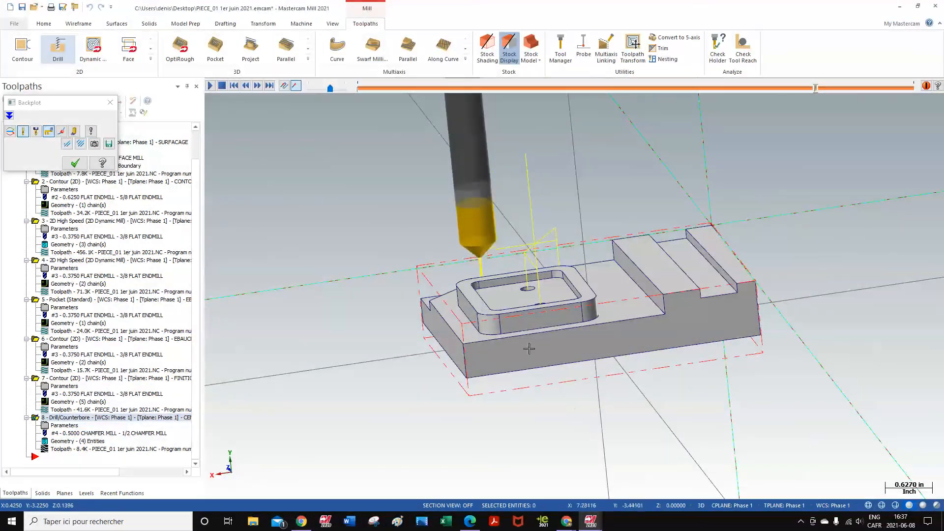
- Display the part in wireframe and replay the drill backplot from the Bottom view to check the centring depths, closing the backplot when done
{"action": "left_click", "coordinate": [332, 24]}
{"action": "left_click", "coordinate": [242, 42]}
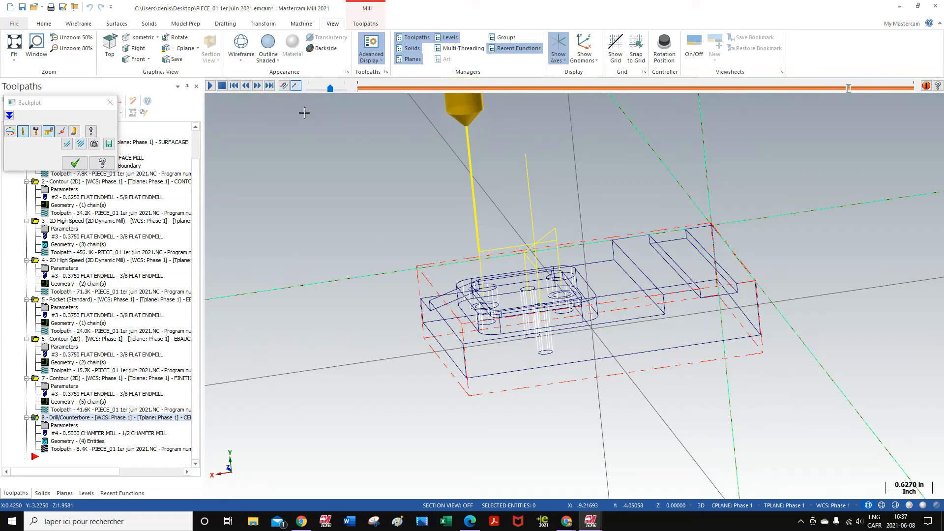
{"action": "scroll", "coordinate": [590, 179], "scroll_direction": "up", "scroll_amount": 2}
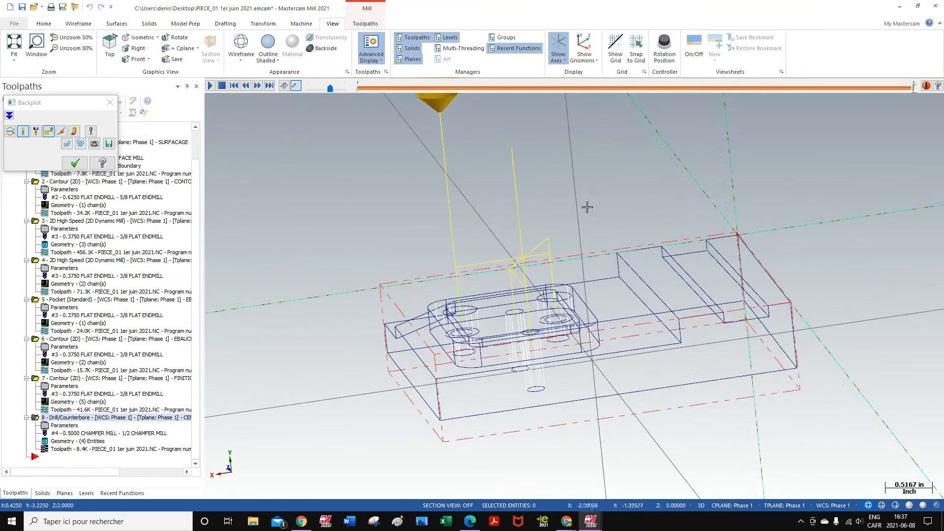
{"action": "right_click", "coordinate": [618, 187]}
{"action": "left_click", "coordinate": [645, 254]}
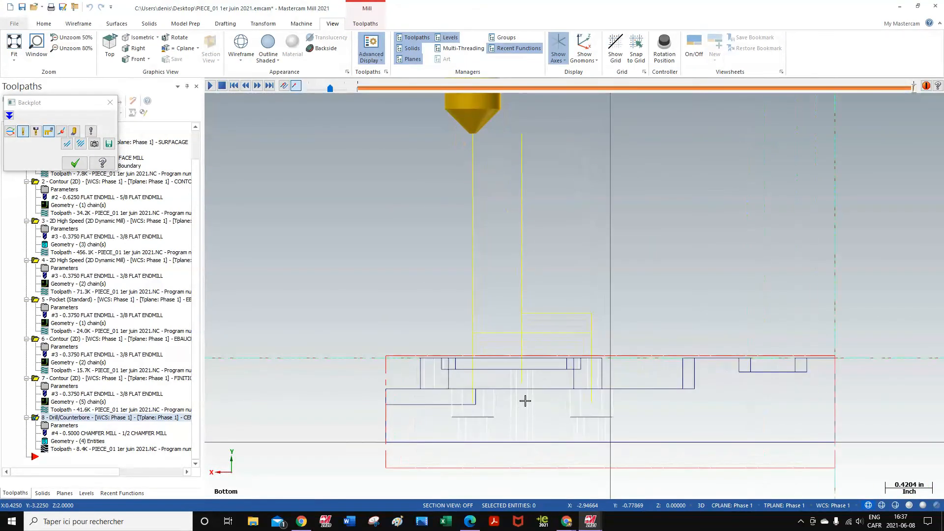
{"action": "scroll", "coordinate": [526, 401], "scroll_direction": "up", "scroll_amount": 1}
{"action": "left_click", "coordinate": [210, 87]}
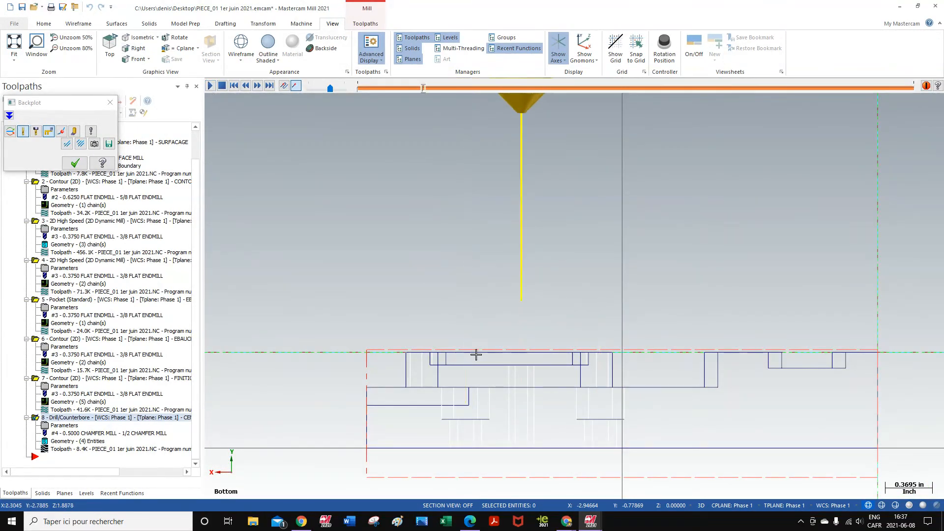
{"action": "scroll", "coordinate": [559, 374], "scroll_direction": "up", "scroll_amount": 3}
{"action": "scroll", "coordinate": [557, 374], "scroll_direction": "up", "scroll_amount": 2}
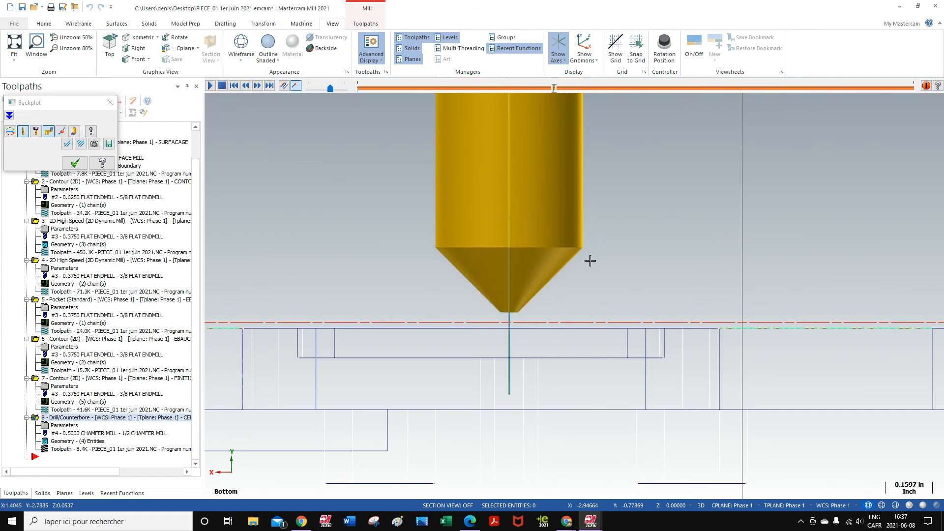
{"action": "scroll", "coordinate": [448, 404], "scroll_direction": "down", "scroll_amount": 5}
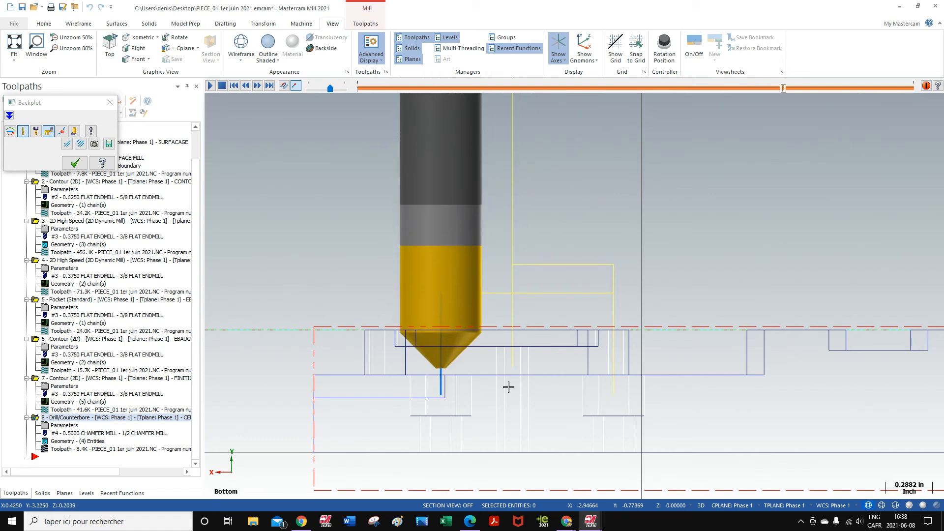
{"action": "left_click", "coordinate": [76, 163]}
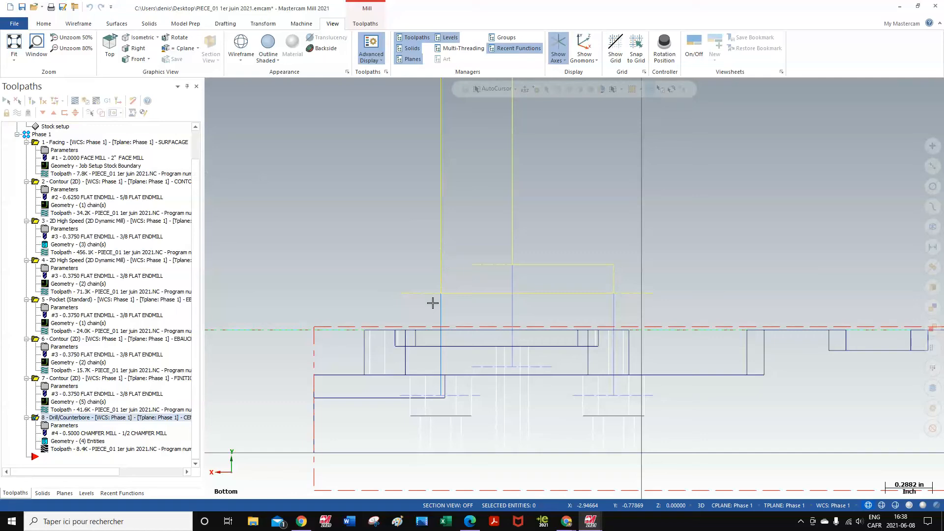
- Restore the isometric outline-shaded view of the part and hide the toolpaths of all operations
{"action": "right_click", "coordinate": [347, 202]}
{"action": "left_click", "coordinate": [452, 277]}
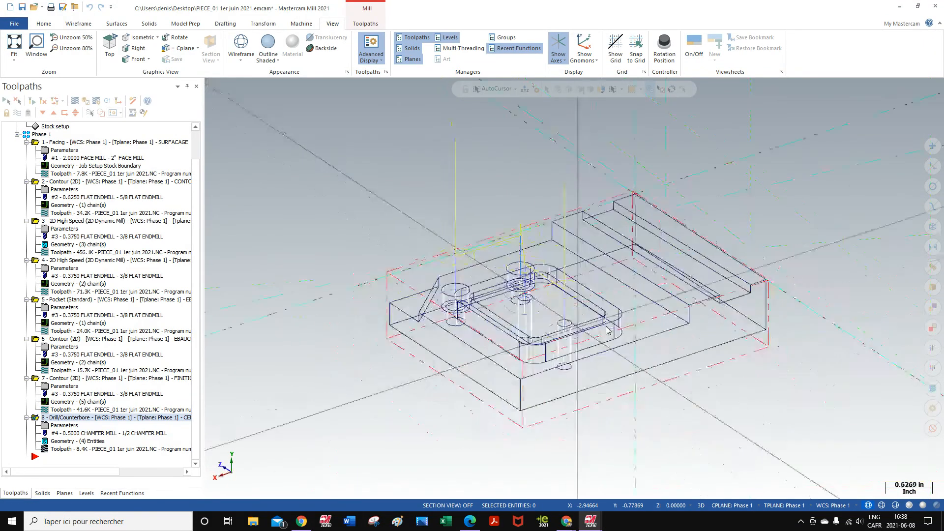
{"action": "left_click", "coordinate": [269, 44]}
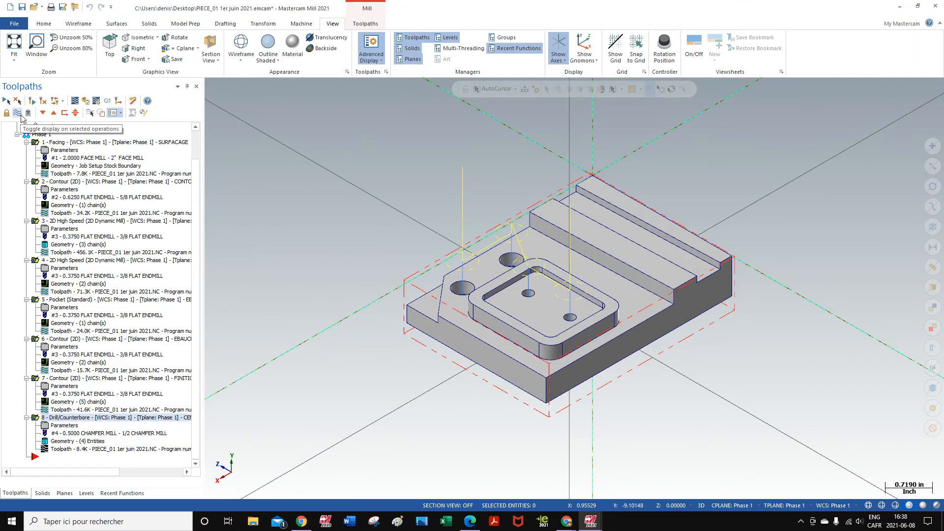
{"action": "left_click", "coordinate": [17, 114]}
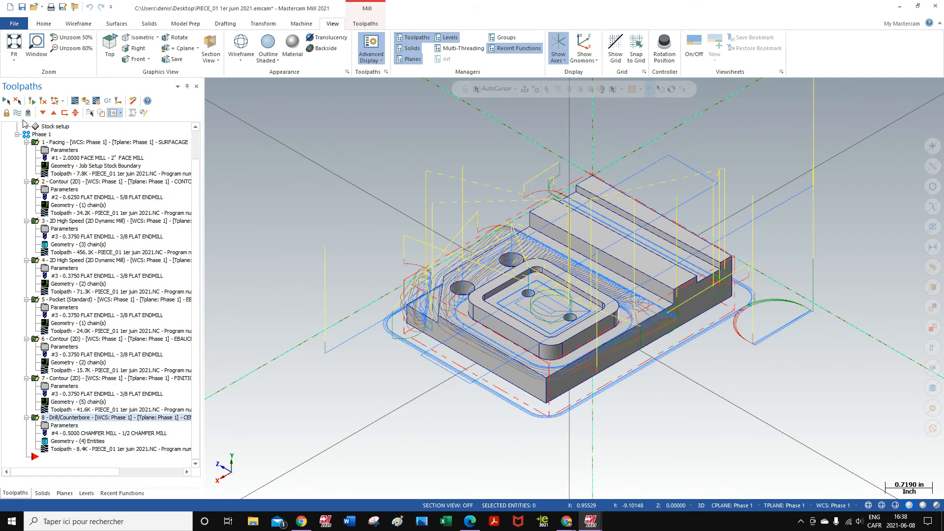
{"action": "left_click", "coordinate": [17, 114]}
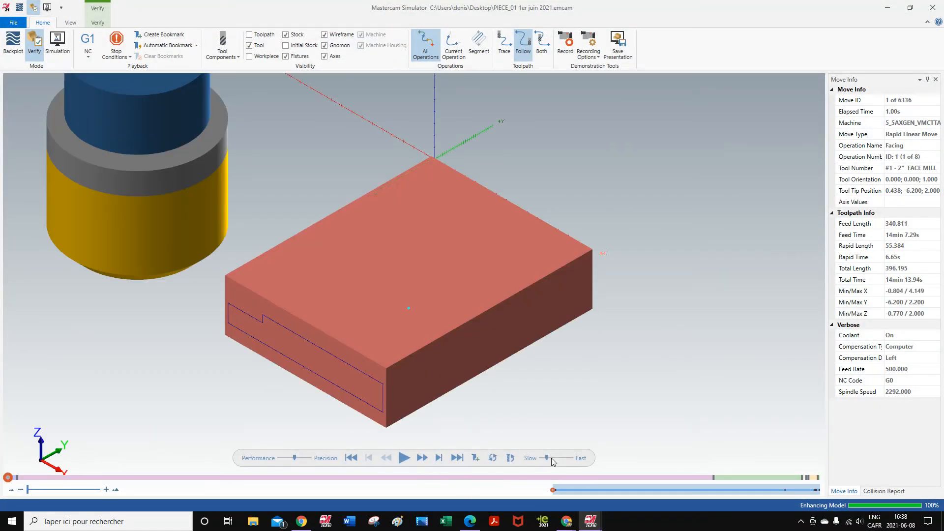
- Run the Verify simulation of all operations at a slightly faster speed, inspect the centred holes and return to the Mastercam model
{"action": "left_click_drag", "start_coordinate": [549, 458], "coordinate": [552, 459]}
{"action": "left_click", "coordinate": [402, 458]}
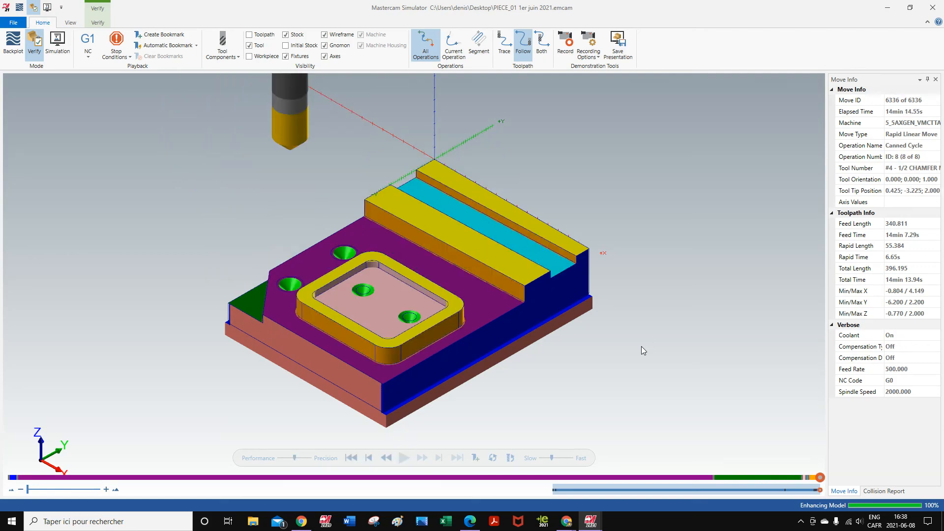
{"action": "mouse_move", "coordinate": [505, 399]}
{"action": "middle_mouse_down"}
{"action": "mouse_move", "coordinate": [524, 421]}
{"action": "mouse_move", "coordinate": [509, 422]}
{"action": "mouse_move", "coordinate": [506, 394]}
{"action": "mouse_move", "coordinate": [492, 386]}
{"action": "mouse_move", "coordinate": [534, 403]}
{"action": "mouse_move", "coordinate": [502, 408]}
{"action": "mouse_move", "coordinate": [502, 418]}
{"action": "mouse_move", "coordinate": [477, 407]}
{"action": "mouse_move", "coordinate": [524, 412]}
{"action": "mouse_move", "coordinate": [504, 407]}
{"action": "middle_mouse_up"}
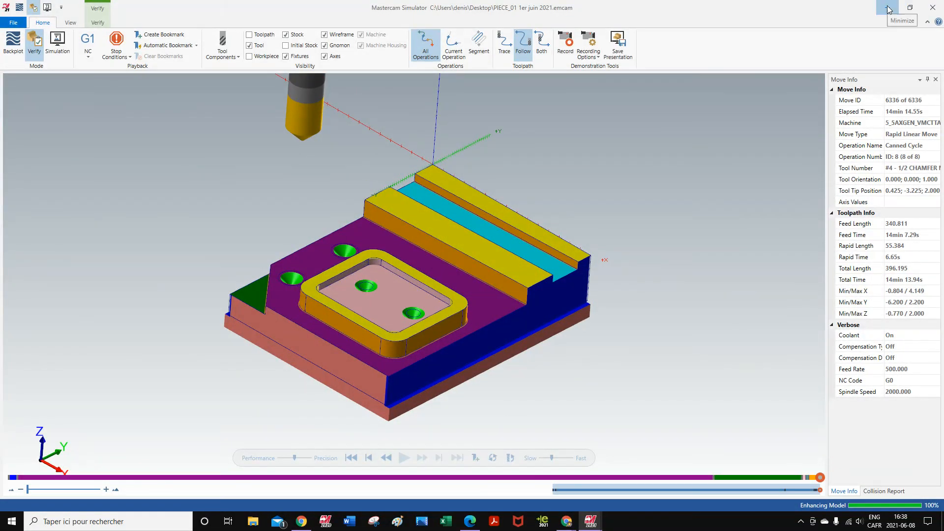
{"action": "left_click", "coordinate": [888, 10]}
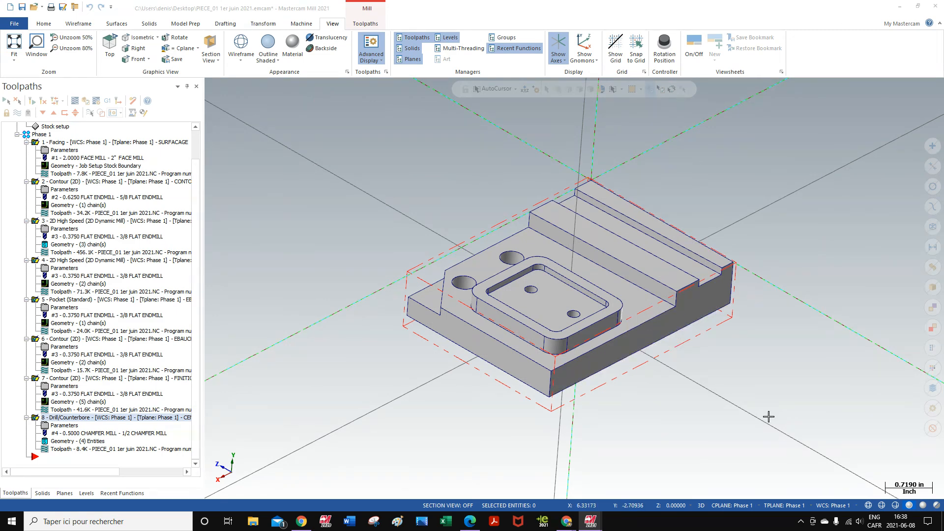